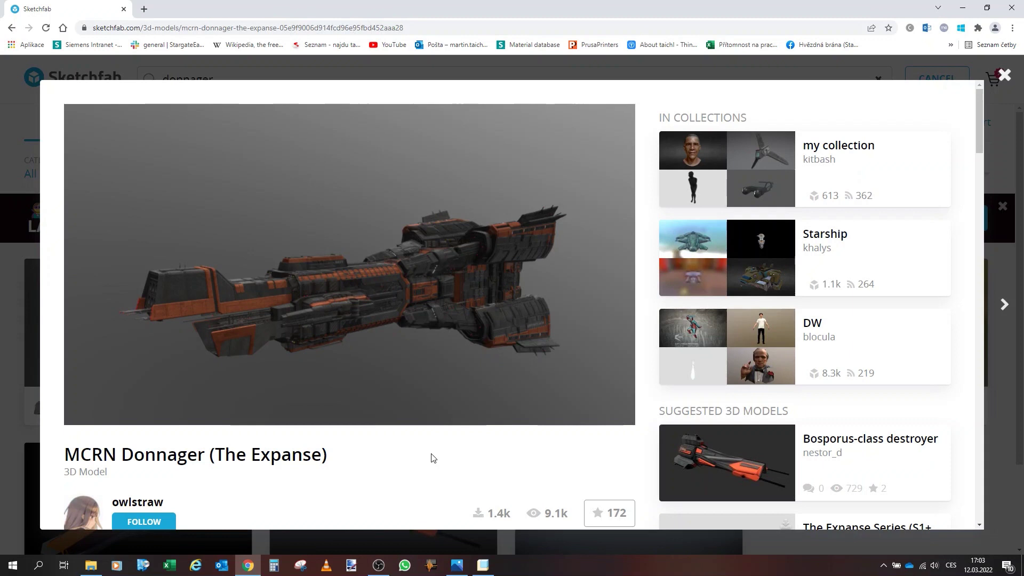
# - Examine the MCRN Donnager reference model from several angles in the 3D viewer
pyautogui.moveTo(400, 355)
pyautogui.mouseDown()
pyautogui.moveTo(428, 356)
pyautogui.moveTo(379, 357)
pyautogui.moveTo(359, 373)
pyautogui.moveTo(402, 370)
pyautogui.mouseUp()
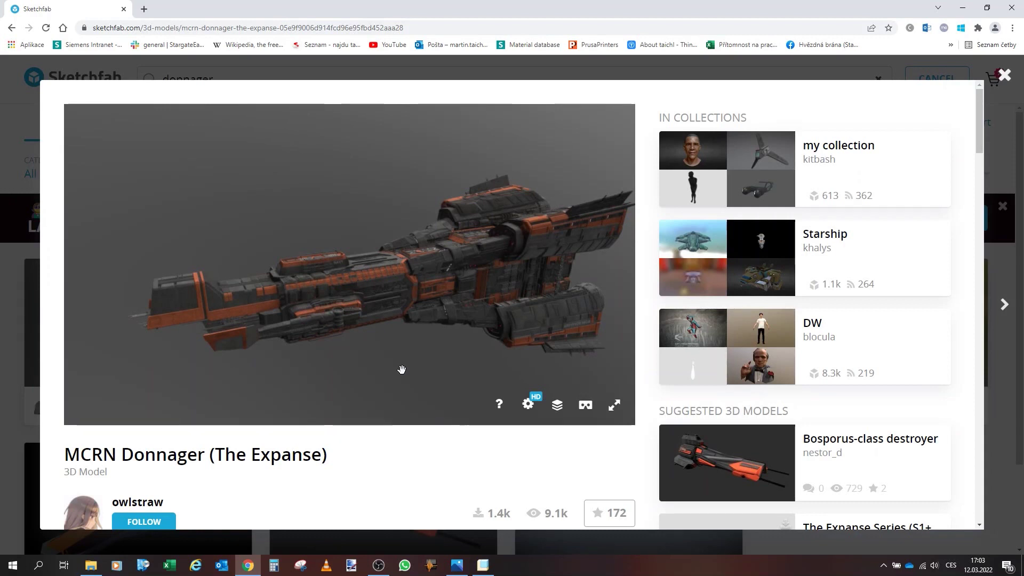
pyautogui.moveTo(402, 369)
pyautogui.mouseDown()
pyautogui.moveTo(383, 384)
pyautogui.moveTo(338, 377)
pyautogui.moveTo(487, 343)
pyautogui.moveTo(318, 279)
pyautogui.moveTo(400, 295)
pyautogui.moveTo(377, 338)
pyautogui.moveTo(350, 336)
pyautogui.moveTo(338, 322)
pyautogui.moveTo(320, 327)
pyautogui.moveTo(320, 300)
pyautogui.moveTo(265, 288)
pyautogui.moveTo(489, 276)
pyautogui.moveTo(411, 327)
pyautogui.moveTo(357, 336)
pyautogui.moveTo(386, 334)
pyautogui.moveTo(389, 347)
pyautogui.mouseUp()
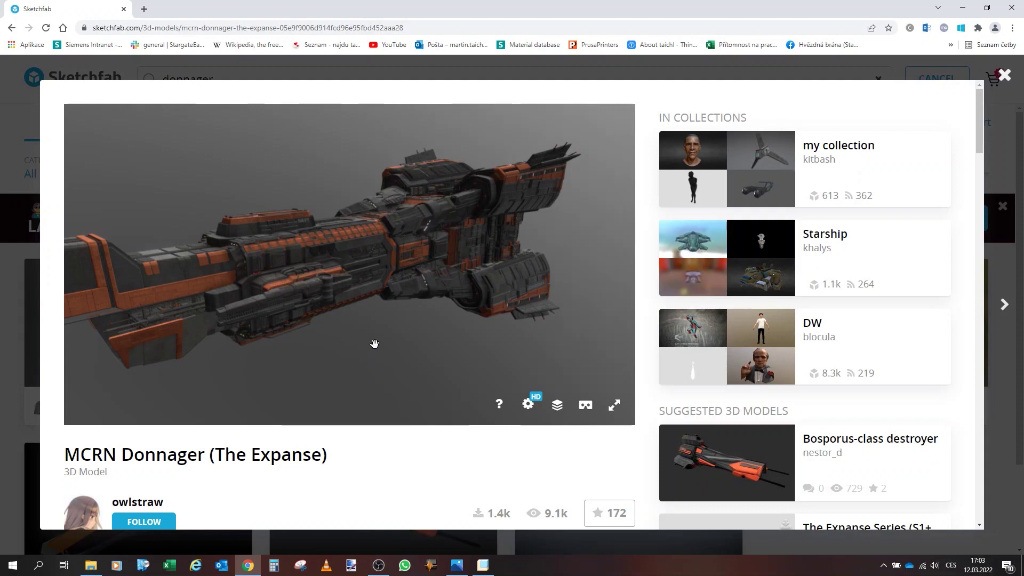
pyautogui.moveTo(373, 343); pyautogui.dragTo(389, 343)
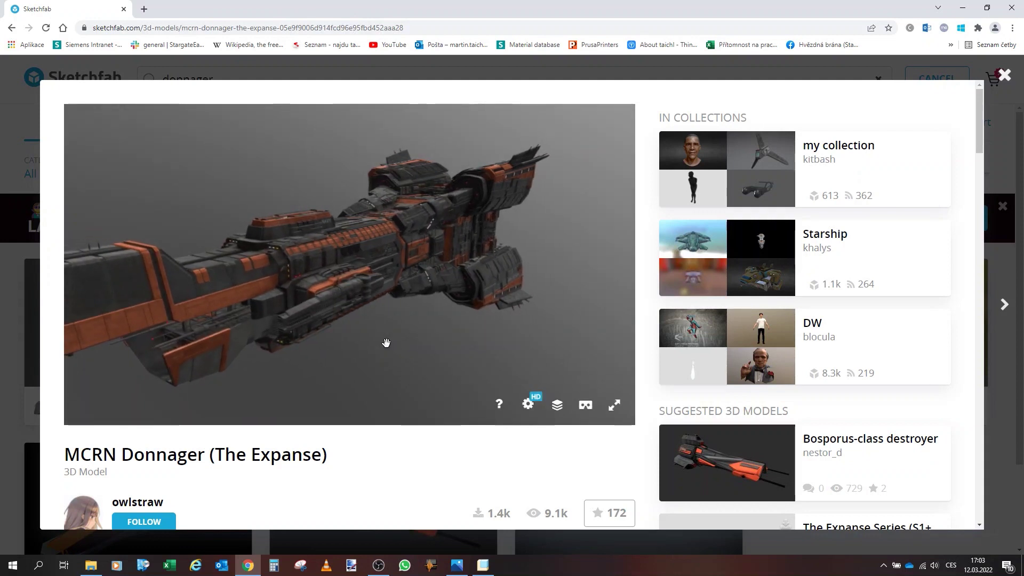
# - Switch to Creo Parametric and examine the complete Donnager assembly on its stand from both sides
pyautogui.click(484, 566)
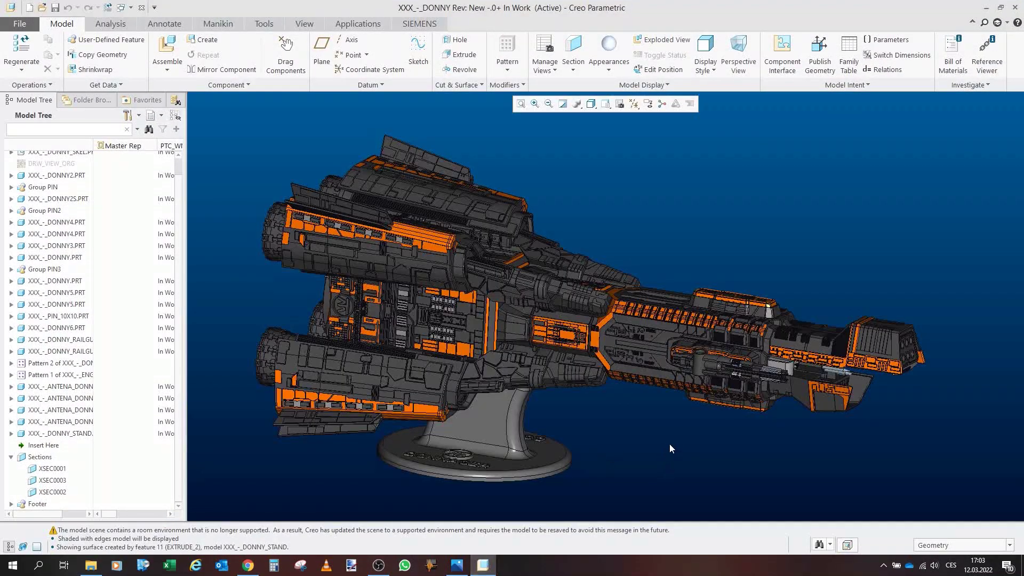
pyautogui.moveTo(672, 449); pyautogui.dragTo(609, 441, button='middle')
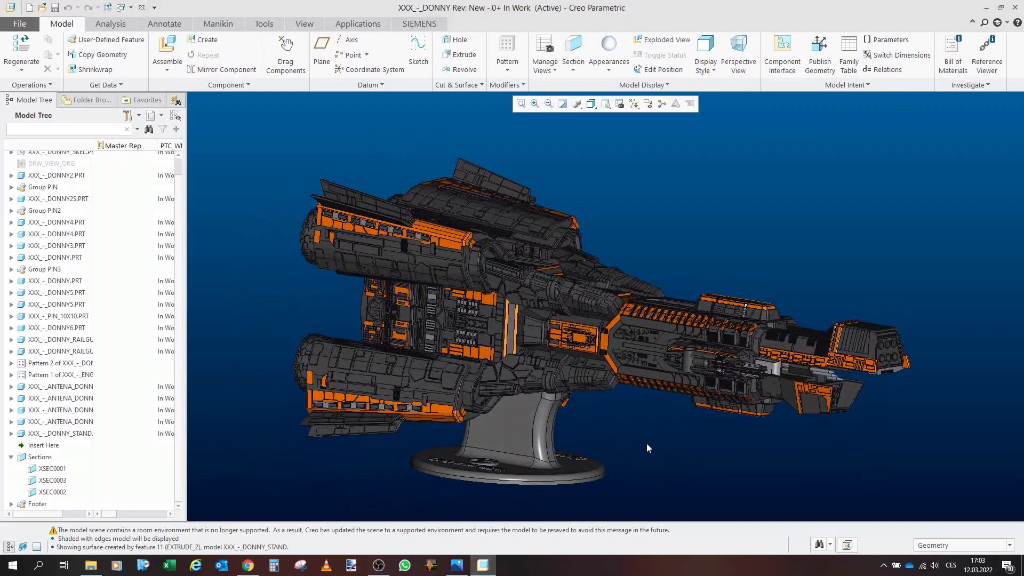
pyautogui.moveTo(647, 445)
pyautogui.mouseDown(button='middle')
pyautogui.moveTo(647, 407)
pyautogui.moveTo(628, 396)
pyautogui.moveTo(522, 390)
pyautogui.moveTo(529, 402)
pyautogui.moveTo(442, 375)
pyautogui.moveTo(392, 417)
pyautogui.mouseUp(button='middle')
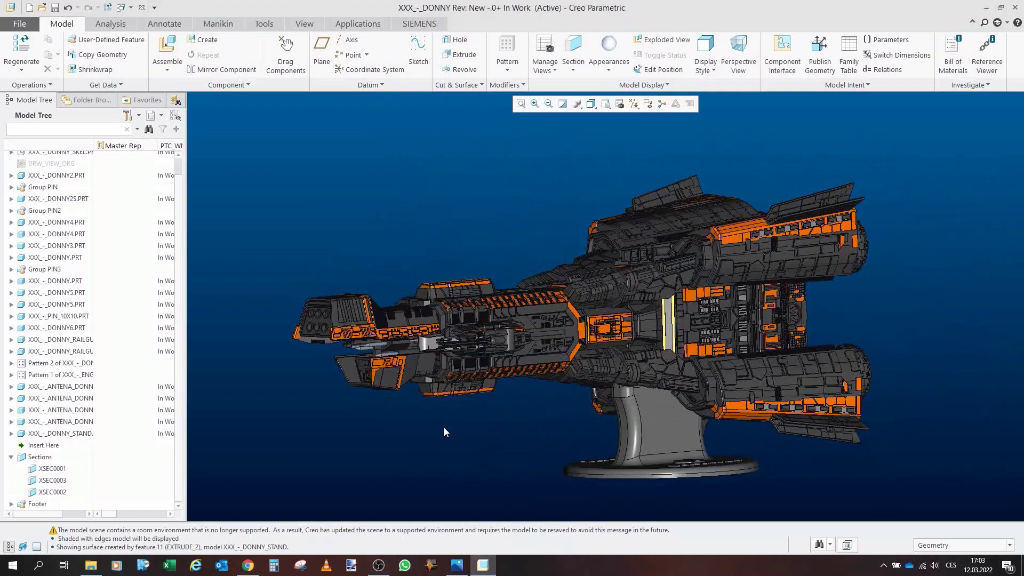
pyautogui.moveTo(459, 442); pyautogui.dragTo(443, 450, button='middle')
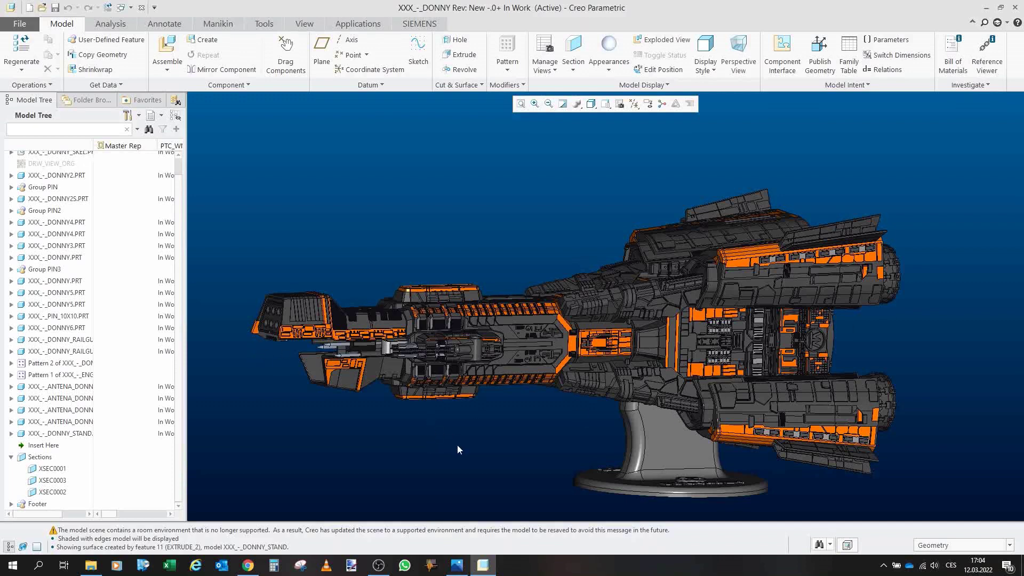
pyautogui.moveTo(457, 450)
pyautogui.mouseDown(button='middle')
pyautogui.moveTo(660, 482)
pyautogui.moveTo(627, 482)
pyautogui.mouseUp(button='middle')
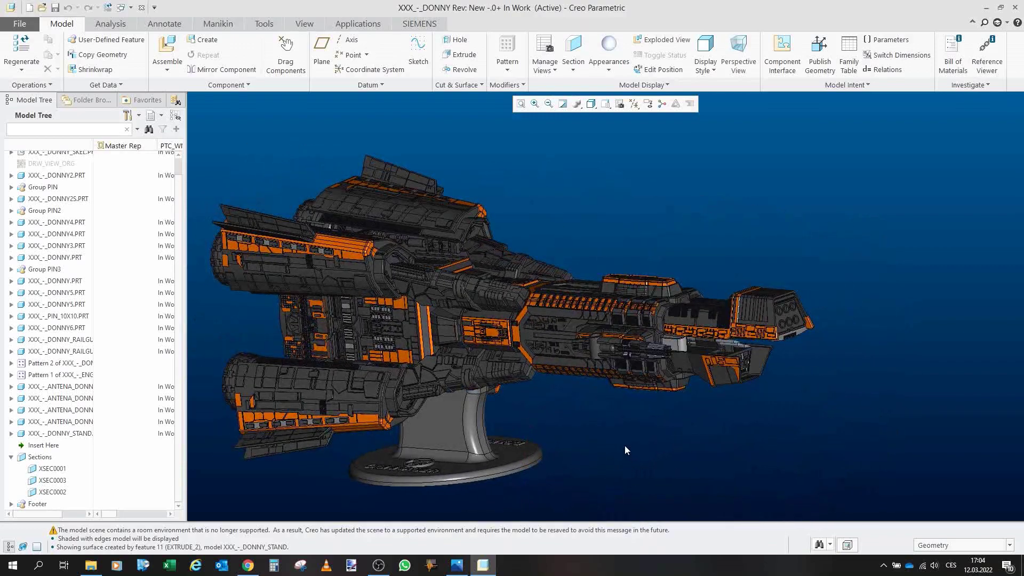
pyautogui.keyDown('shift'); pyautogui.moveTo(625, 447); pyautogui.dragTo(679, 440, button='middle'); pyautogui.keyUp('shift')
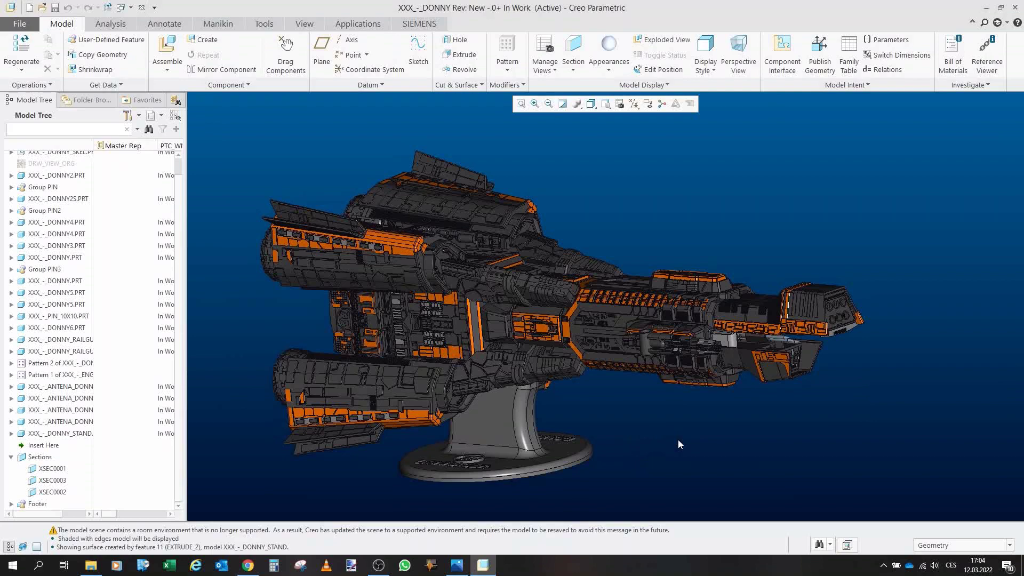
pyautogui.moveTo(599, 397)
pyautogui.mouseDown(button='middle')
pyautogui.moveTo(608, 391)
pyautogui.moveTo(597, 385)
pyautogui.moveTo(489, 388)
pyautogui.moveTo(670, 393)
pyautogui.moveTo(590, 387)
pyautogui.moveTo(605, 401)
pyautogui.mouseUp(button='middle')
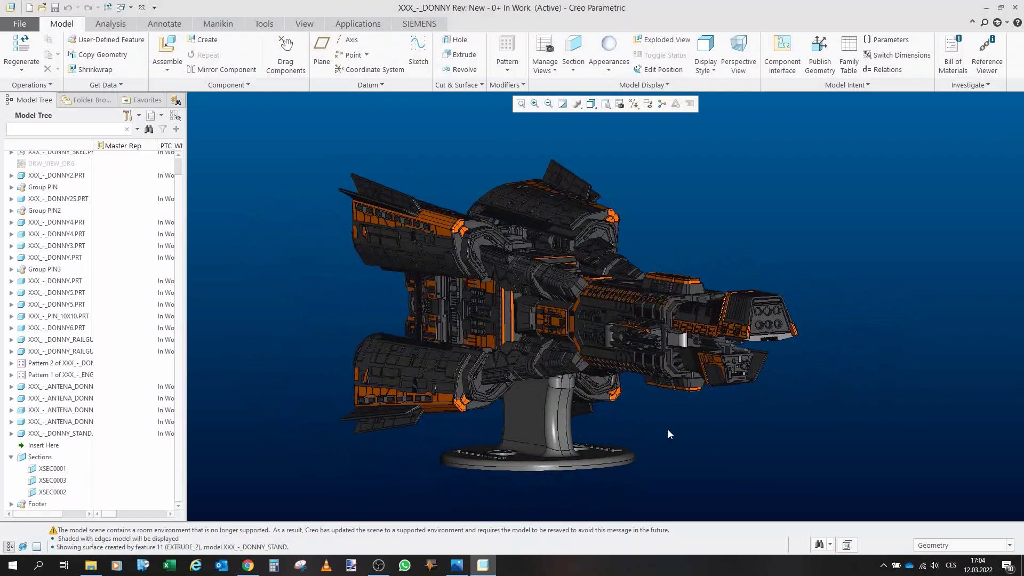
# - Examine the railgun and surface details on the side of the forward hull up close
pyautogui.moveTo(668, 429); pyautogui.dragTo(644, 339, button='middle')
pyautogui.scroll(6, 641, 338)
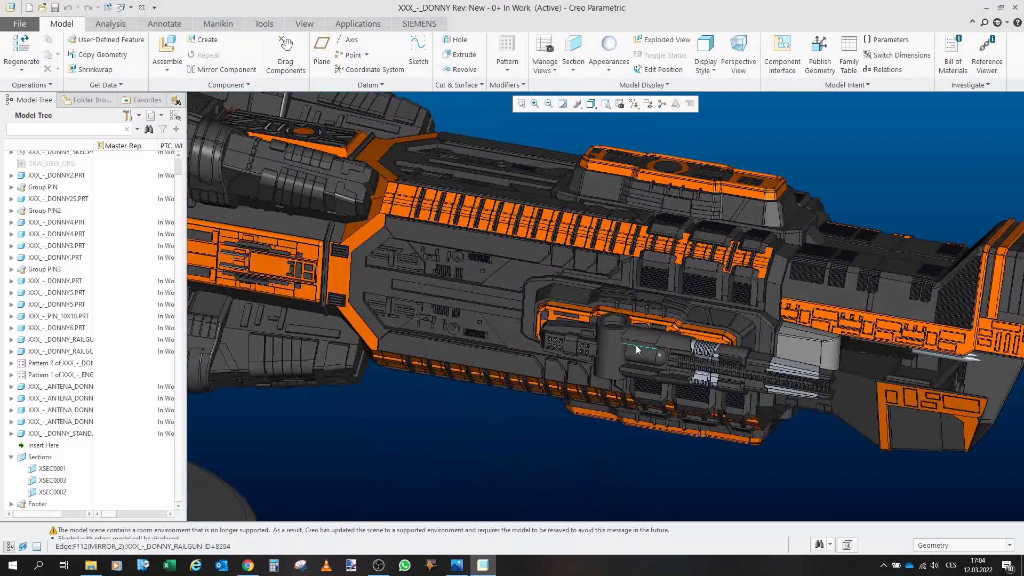
pyautogui.moveTo(661, 361)
pyautogui.mouseDown(button='middle')
pyautogui.moveTo(613, 329)
pyautogui.moveTo(597, 331)
pyautogui.moveTo(576, 373)
pyautogui.mouseUp(button='middle')
pyautogui.scroll(-5, 598, 330)
pyautogui.scroll(-2, 592, 340)
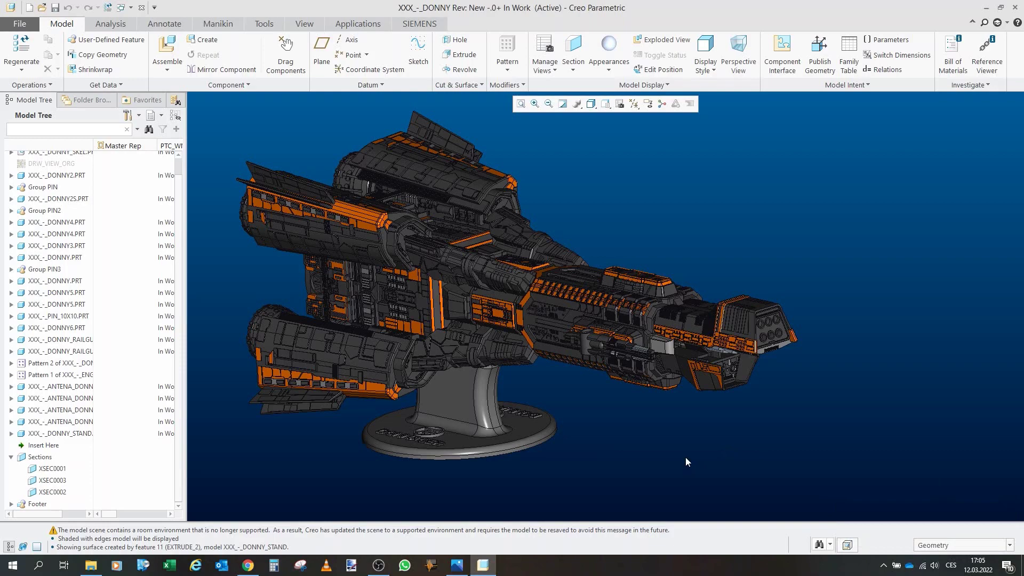
# - Hide the XXX_-_DONNY_STAND component under the ship
pyautogui.moveTo(496, 320)
pyautogui.mouseDown(button='middle')
pyautogui.moveTo(491, 308)
pyautogui.moveTo(506, 322)
pyautogui.mouseUp(button='middle')
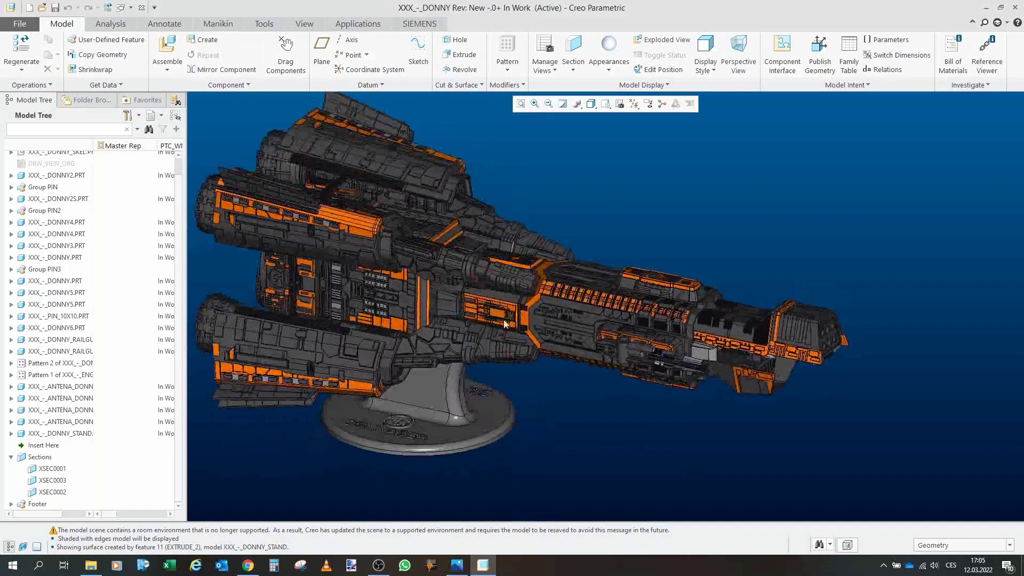
pyautogui.moveTo(569, 399)
pyautogui.mouseDown(button='middle')
pyautogui.moveTo(644, 409)
pyautogui.moveTo(520, 414)
pyautogui.moveTo(537, 403)
pyautogui.mouseUp(button='middle')
pyautogui.scroll(-6, 536, 417)
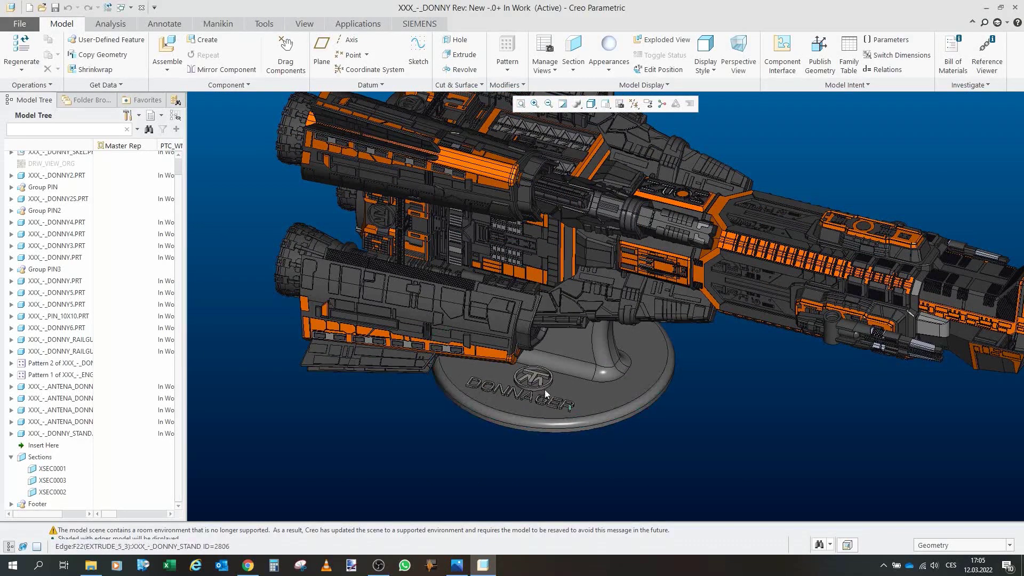
pyautogui.click(85, 434)
pyautogui.click(101, 399)
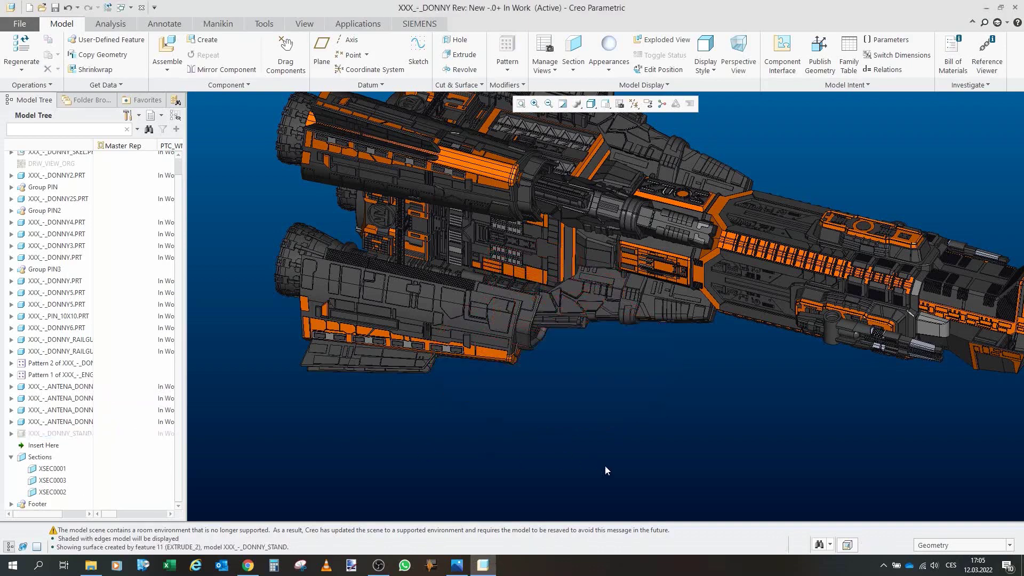
# - Roll the assembly back by placing the insertion point directly after XXX_-_DONNY2.PRT
pyautogui.scroll(1, 286, 400)
pyautogui.moveTo(286, 400); pyautogui.dragTo(382, 234, button='middle')
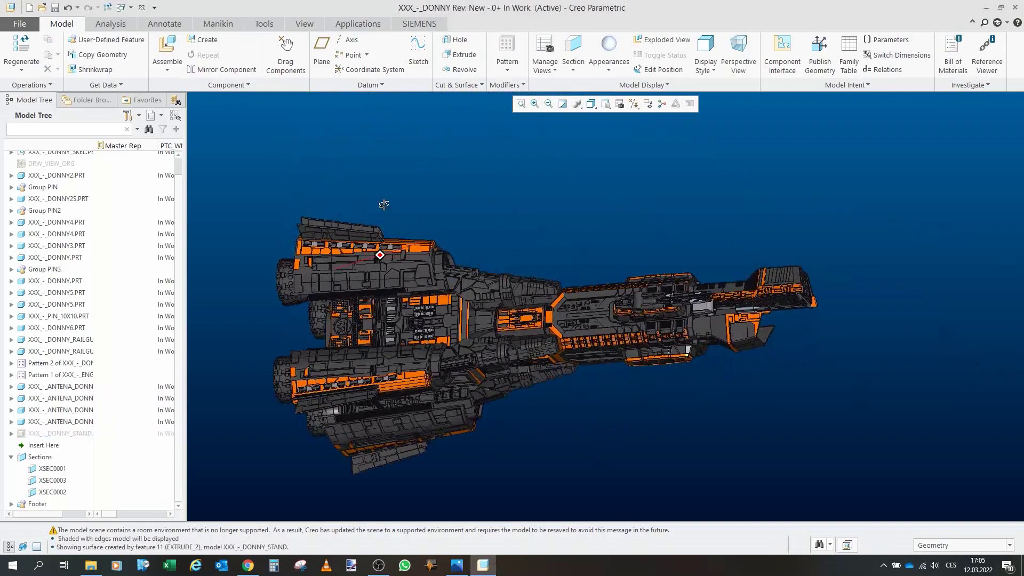
pyautogui.moveTo(384, 205)
pyautogui.mouseDown(button='middle')
pyautogui.moveTo(377, 283)
pyautogui.moveTo(357, 274)
pyautogui.moveTo(349, 321)
pyautogui.moveTo(354, 297)
pyautogui.moveTo(367, 322)
pyautogui.moveTo(343, 330)
pyautogui.moveTo(303, 372)
pyautogui.moveTo(439, 409)
pyautogui.mouseUp(button='middle')
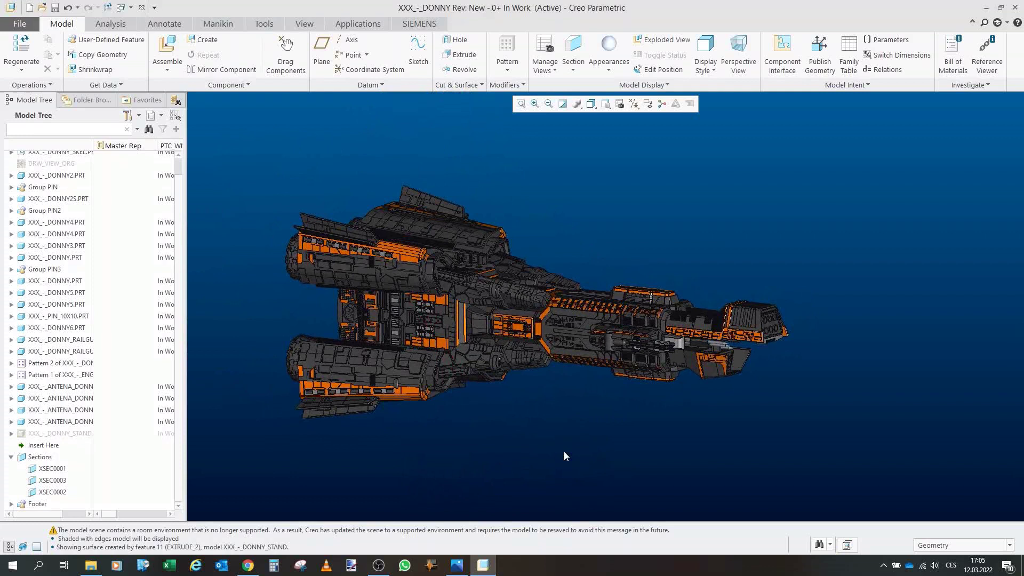
pyautogui.click(40, 447)
pyautogui.moveTo(86, 188); pyautogui.dragTo(85, 184)
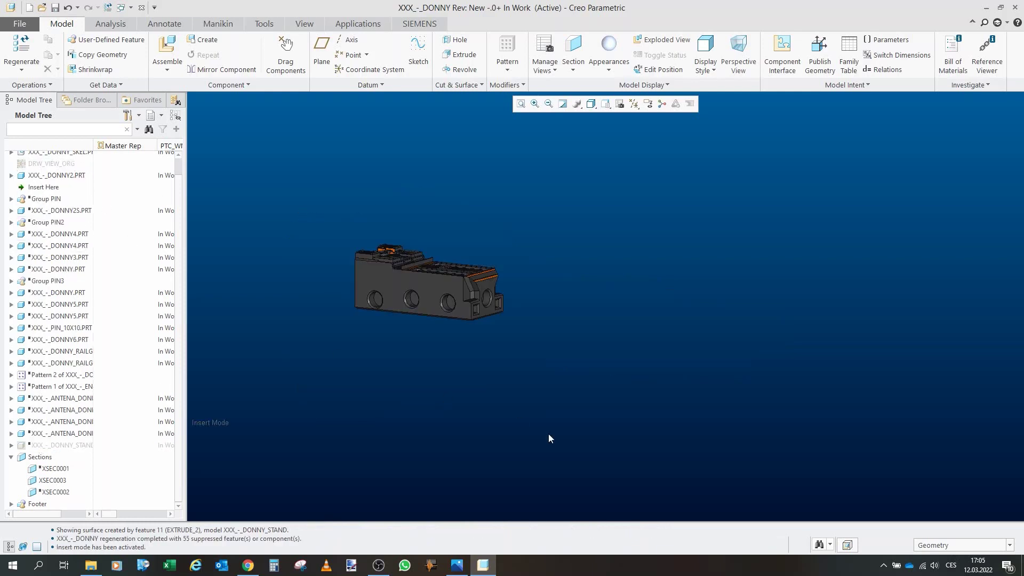
# - Advance the insertion point past Group PIN and XXX_-_DONNY2S.PRT to restore the pins and the mating hull half
pyautogui.moveTo(396, 249)
pyautogui.mouseDown(button='middle')
pyautogui.moveTo(354, 221)
pyautogui.moveTo(370, 197)
pyautogui.moveTo(305, 229)
pyautogui.moveTo(255, 303)
pyautogui.moveTo(235, 283)
pyautogui.moveTo(311, 194)
pyautogui.moveTo(356, 194)
pyautogui.mouseUp(button='middle')
pyautogui.moveTo(486, 301)
pyautogui.mouseDown(button='middle')
pyautogui.moveTo(566, 277)
pyautogui.moveTo(531, 256)
pyautogui.moveTo(373, 240)
pyautogui.mouseUp(button='middle')
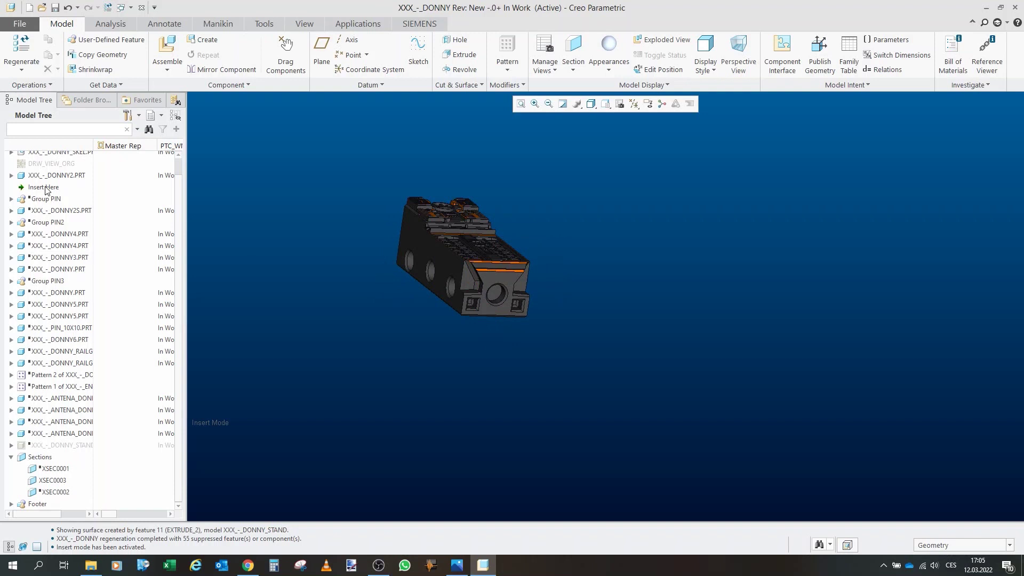
pyautogui.moveTo(47, 189); pyautogui.dragTo(45, 203)
pyautogui.scroll(-3, 475, 309)
pyautogui.moveTo(469, 337)
pyautogui.mouseDown(button='middle')
pyautogui.moveTo(485, 299)
pyautogui.moveTo(585, 289)
pyautogui.moveTo(567, 293)
pyautogui.moveTo(717, 463)
pyautogui.moveTo(522, 318)
pyautogui.moveTo(612, 318)
pyautogui.moveTo(459, 335)
pyautogui.moveTo(462, 356)
pyautogui.mouseUp(button='middle')
pyautogui.scroll(1, 462, 356)
pyautogui.moveTo(46, 202); pyautogui.dragTo(50, 215)
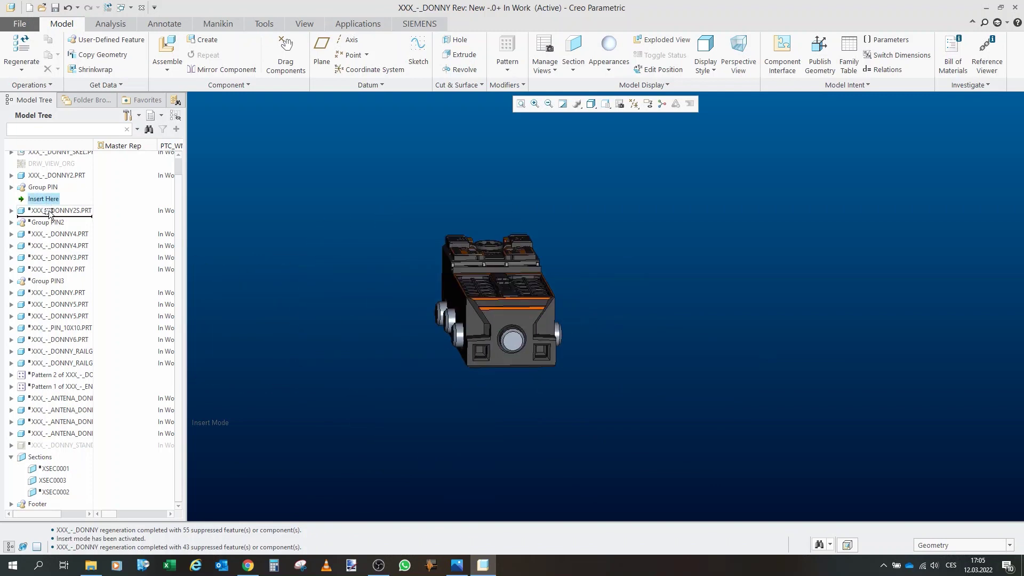
# - Advance the insertion point past Group PIN2 and the first XXX_-_DONNY4.PRT
pyautogui.moveTo(471, 350)
pyautogui.mouseDown(button='middle')
pyautogui.moveTo(664, 321)
pyautogui.moveTo(470, 356)
pyautogui.moveTo(511, 268)
pyautogui.moveTo(514, 344)
pyautogui.moveTo(542, 384)
pyautogui.moveTo(482, 223)
pyautogui.moveTo(560, 337)
pyautogui.moveTo(528, 364)
pyautogui.mouseUp(button='middle')
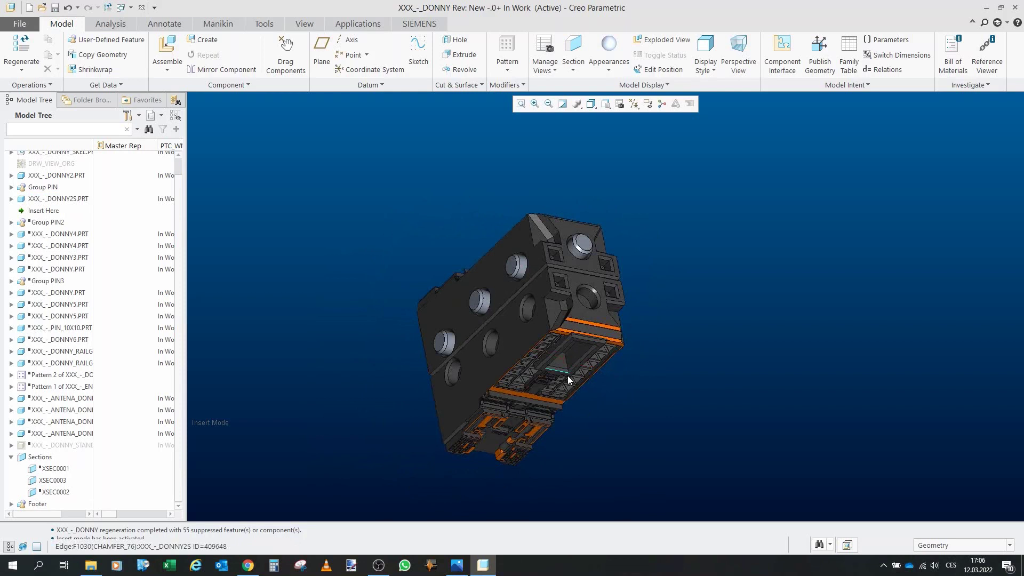
pyautogui.click(48, 213)
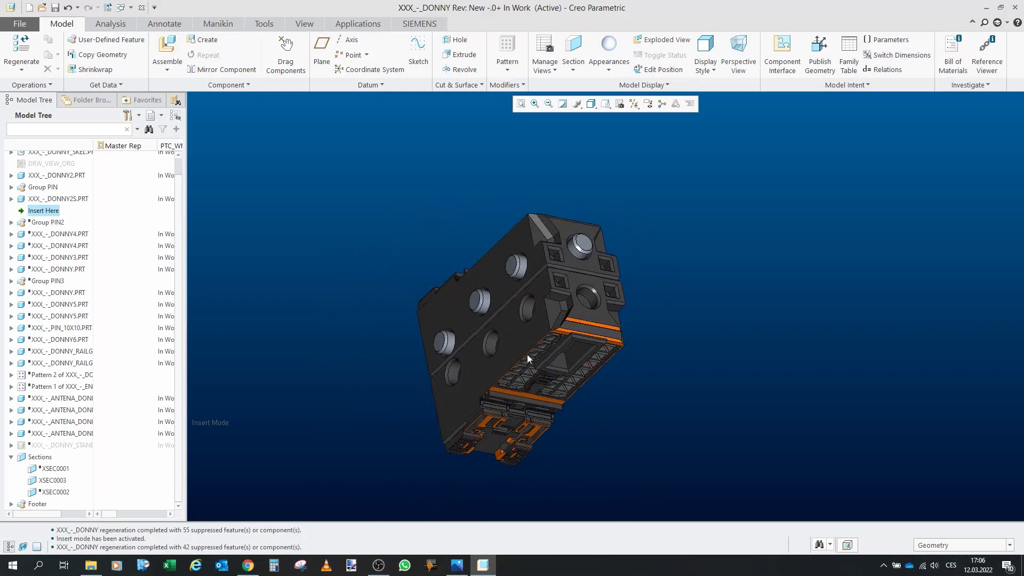
pyautogui.moveTo(528, 358); pyautogui.dragTo(572, 392, button='middle')
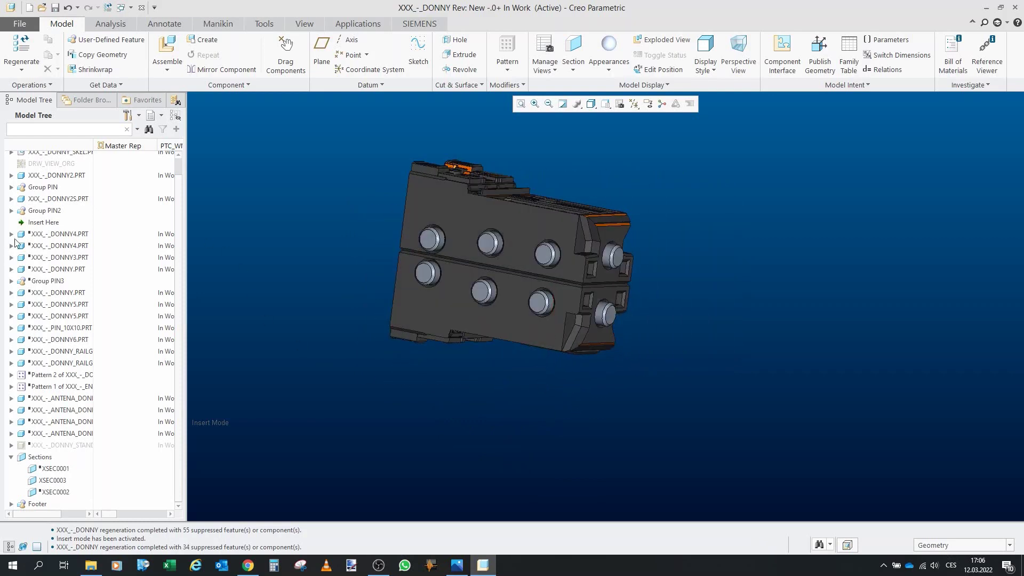
pyautogui.moveTo(43, 223); pyautogui.dragTo(44, 235)
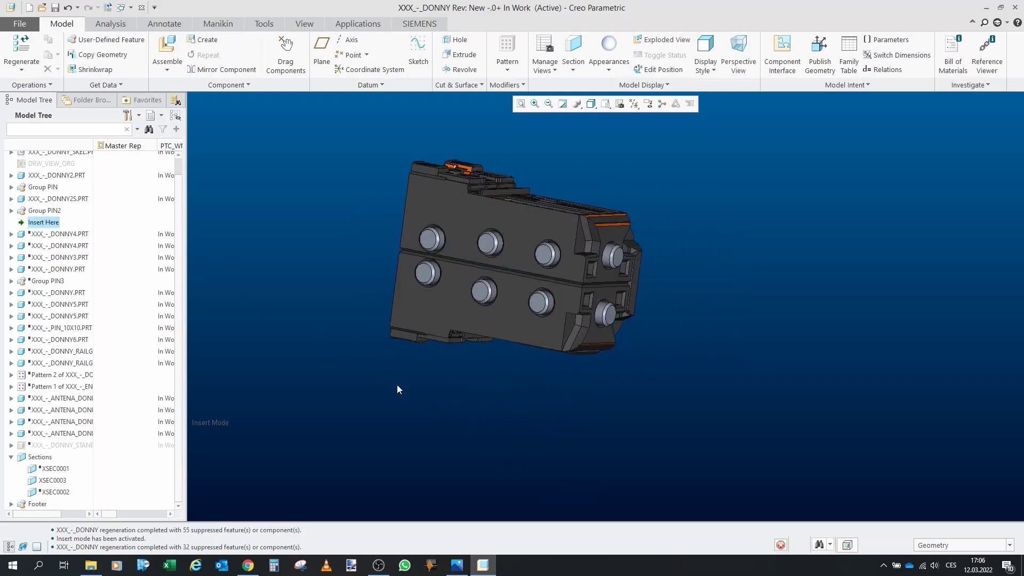
# - Advance the insertion point past the second XXX_-_DONNY4.PRT and XXX_-_DONNY3.PRT to restore the other side panel and the end part
pyautogui.moveTo(451, 402); pyautogui.dragTo(503, 246, button='middle')
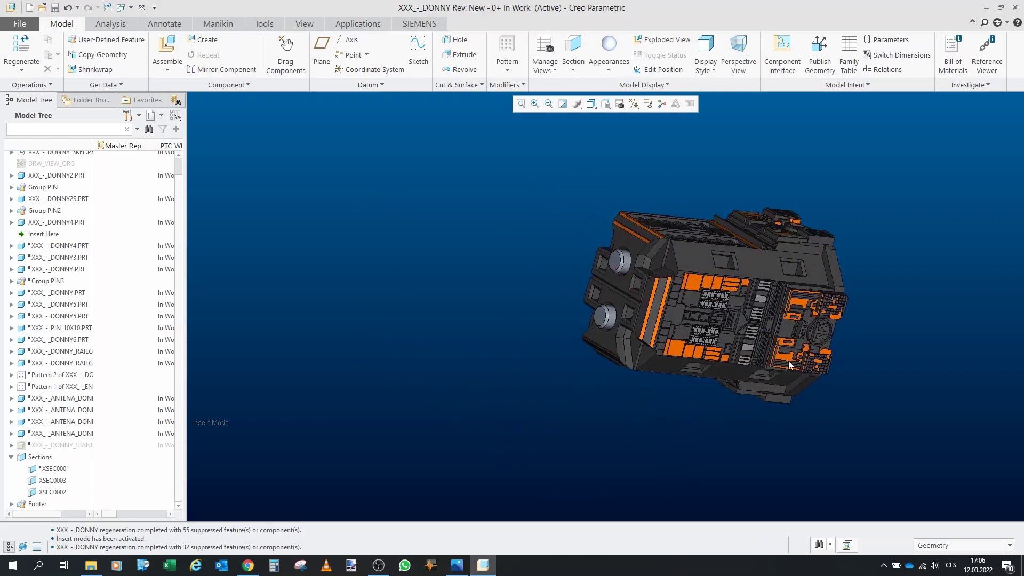
pyautogui.moveTo(789, 361); pyautogui.dragTo(773, 304, button='middle')
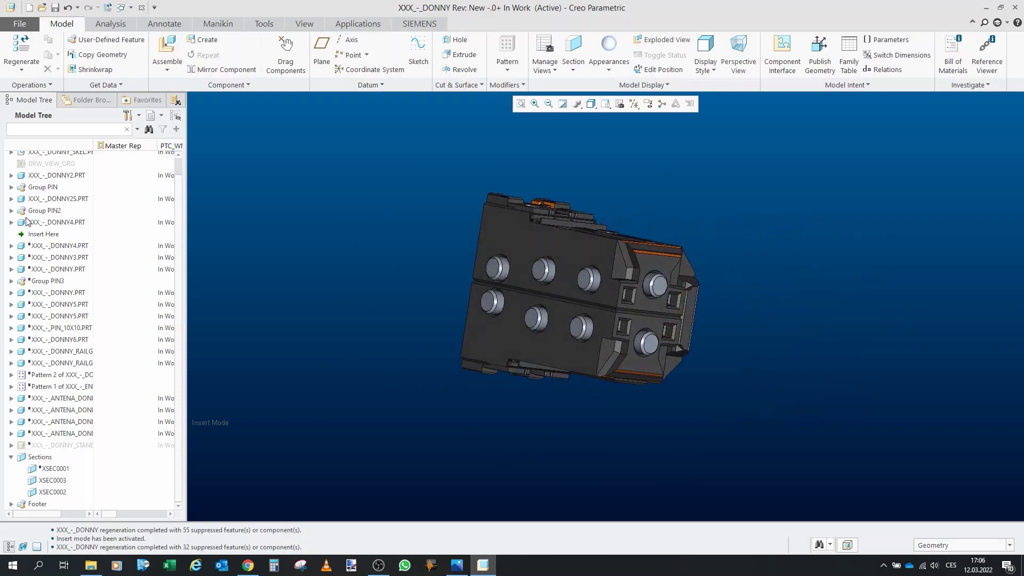
pyautogui.moveTo(48, 238); pyautogui.dragTo(48, 249)
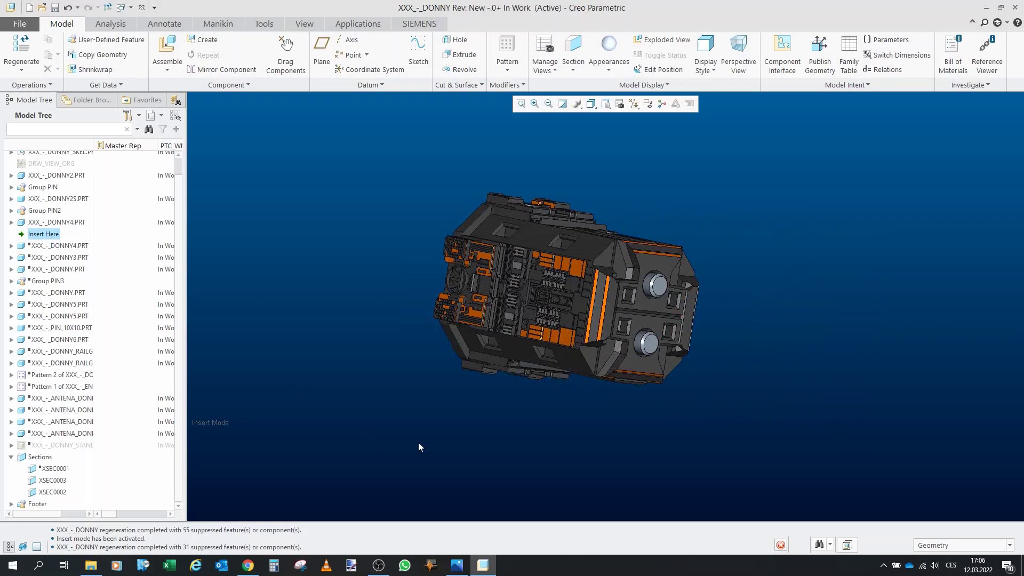
pyautogui.moveTo(528, 331)
pyautogui.mouseDown(button='middle')
pyautogui.moveTo(597, 315)
pyautogui.moveTo(491, 302)
pyautogui.moveTo(534, 331)
pyautogui.moveTo(512, 325)
pyautogui.mouseUp(button='middle')
pyautogui.moveTo(46, 248); pyautogui.dragTo(57, 259)
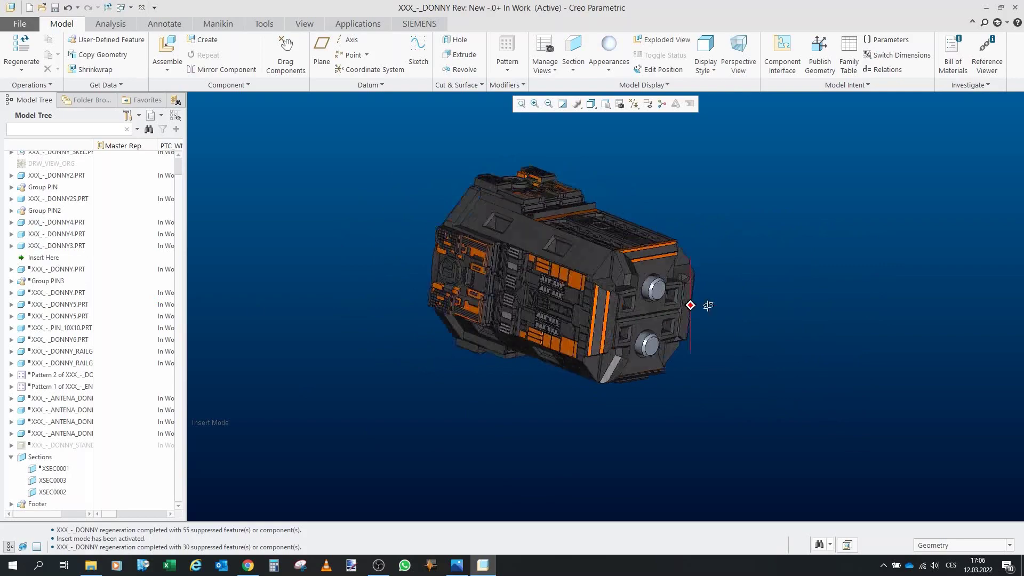
# - Highlight XXX_-_DONNY3.PRT on the hull's end and temporarily move the insertion point before it to view the assembly without it
pyautogui.moveTo(690, 299); pyautogui.dragTo(400, 260, button='middle')
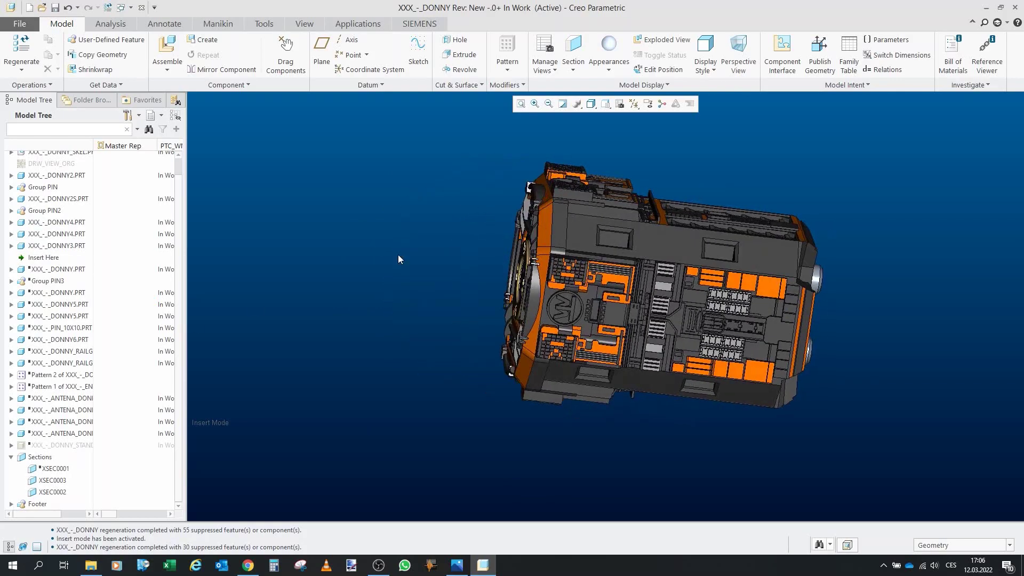
pyautogui.click(67, 249)
pyautogui.moveTo(320, 267); pyautogui.dragTo(450, 302, button='middle')
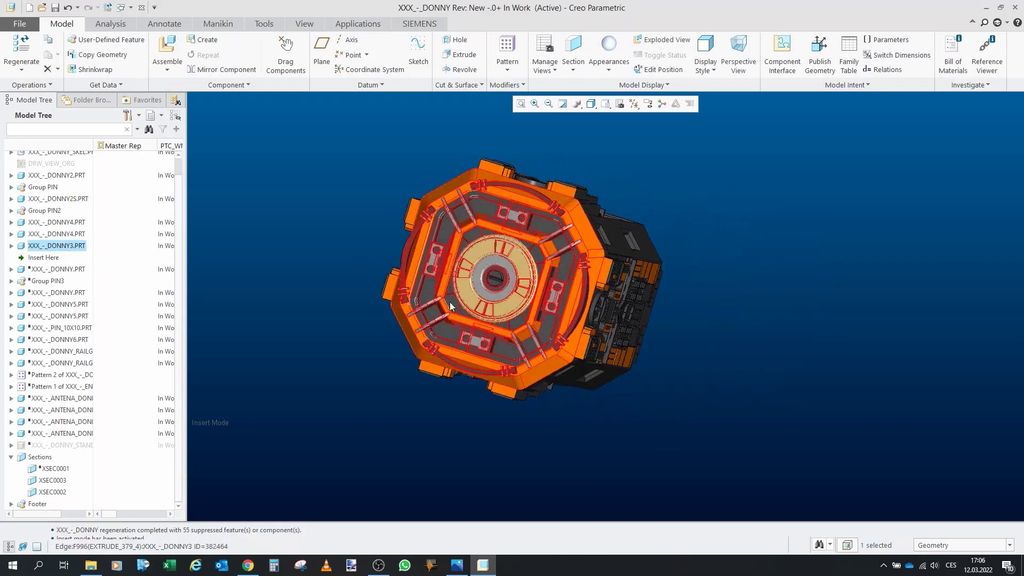
pyautogui.click(319, 260)
pyautogui.moveTo(51, 259); pyautogui.dragTo(45, 246)
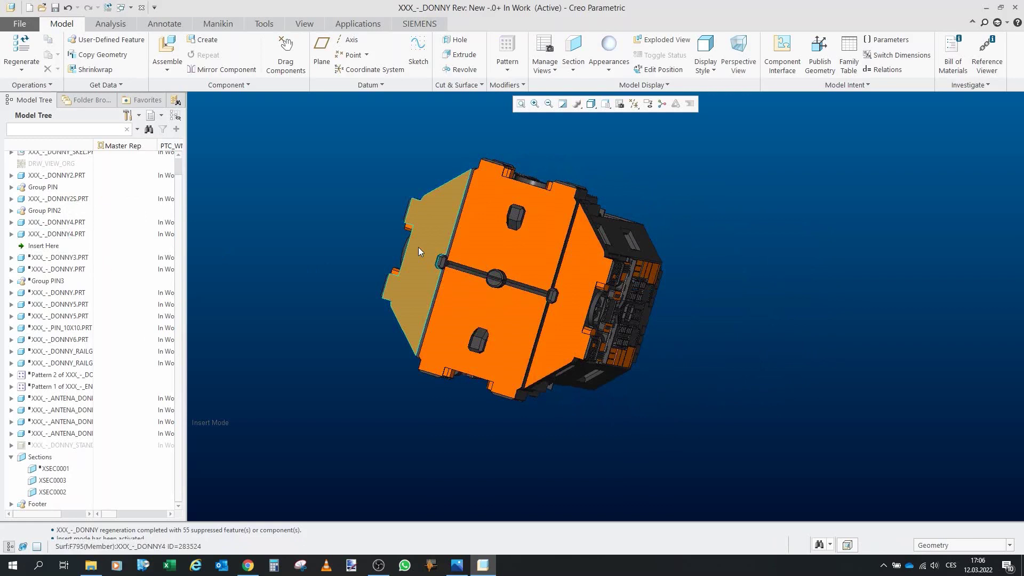
pyautogui.moveTo(495, 323); pyautogui.dragTo(450, 298, button='middle')
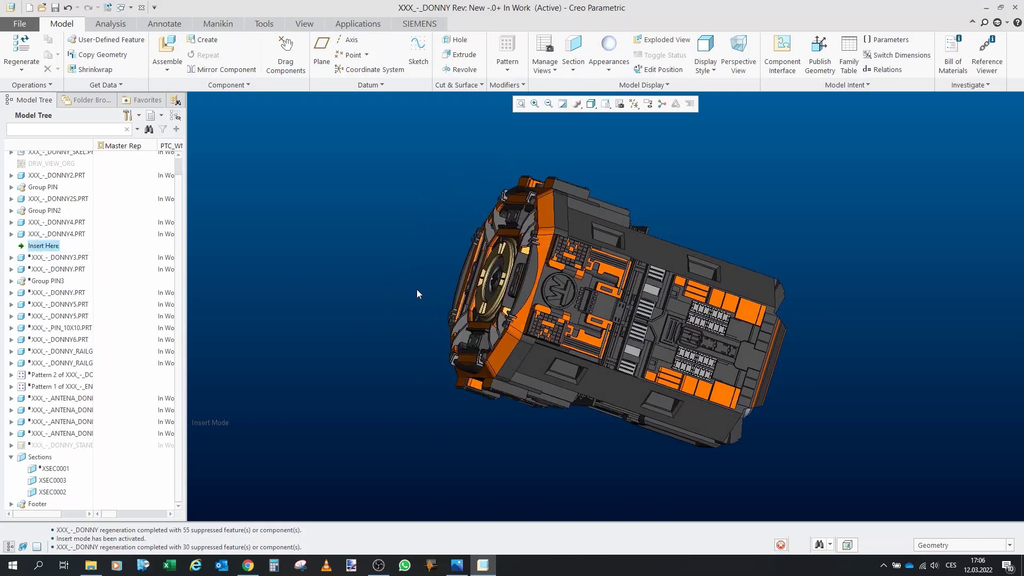
# - Advance the insertion point past the first XXX_-_DONNY.PRT to restore the long forward hull section
pyautogui.moveTo(604, 289); pyautogui.dragTo(666, 284, button='middle')
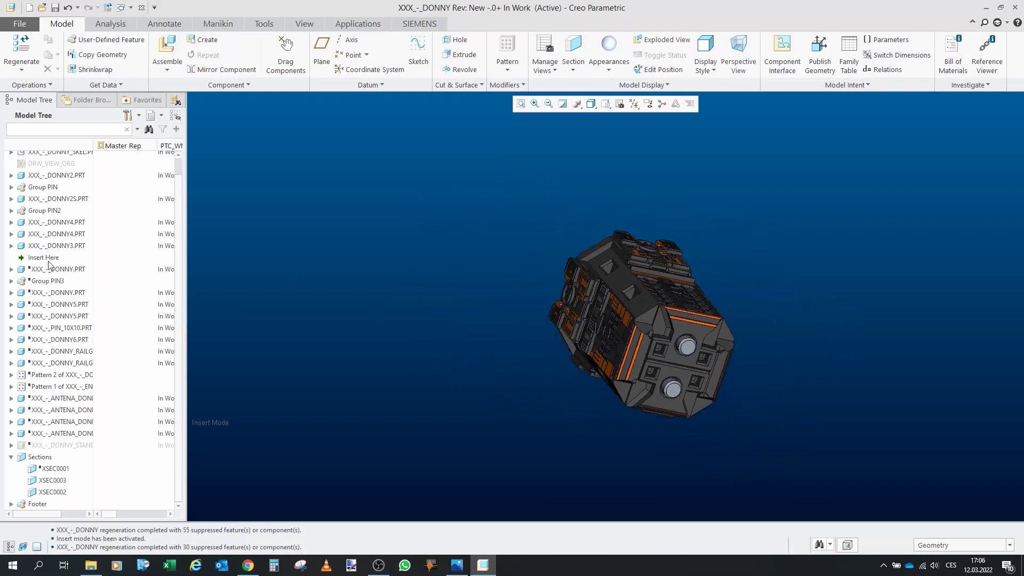
pyautogui.moveTo(297, 345); pyautogui.dragTo(354, 311, button='middle')
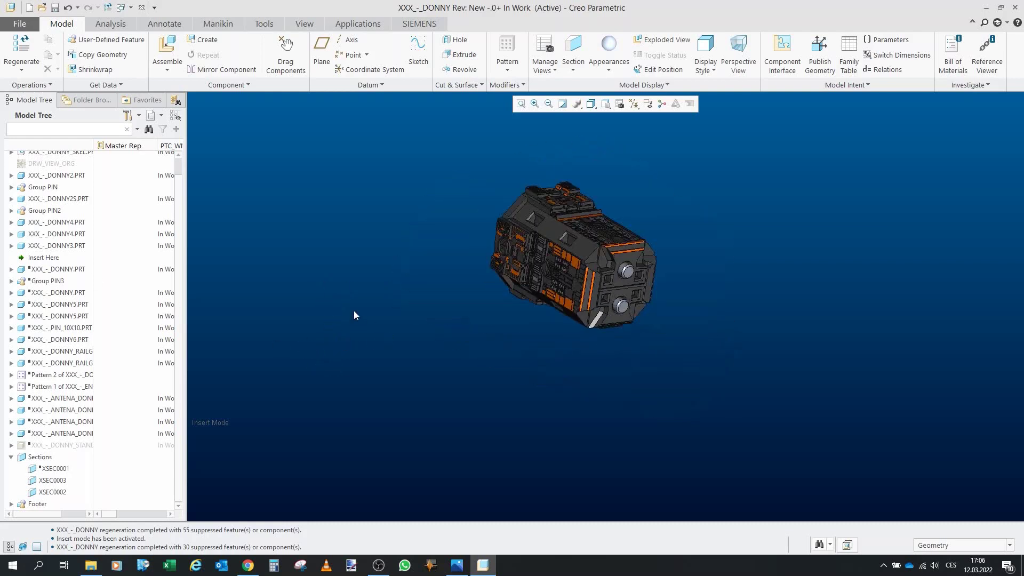
pyautogui.click(54, 259)
pyautogui.scroll(-2, 640, 242)
pyautogui.moveTo(640, 243); pyautogui.dragTo(683, 333, button='middle')
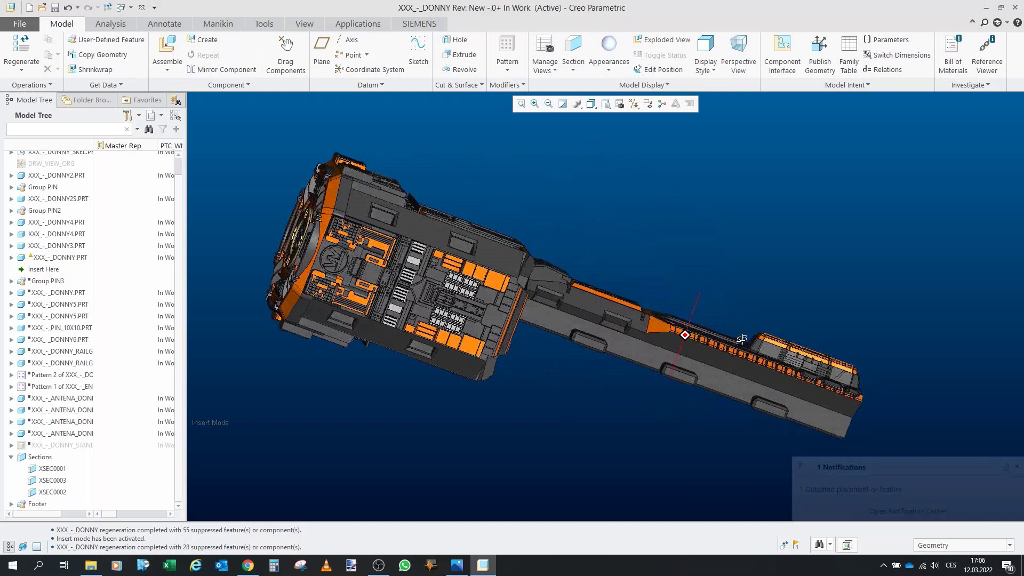
# - Advance the insertion point past Group PIN3 and the second XXX_-_DONNY.PRT to restore the pins and the mating forward hull section
pyautogui.moveTo(599, 324); pyautogui.dragTo(540, 276, button='middle')
pyautogui.scroll(3, 539, 276)
pyautogui.scroll(-2, 633, 344)
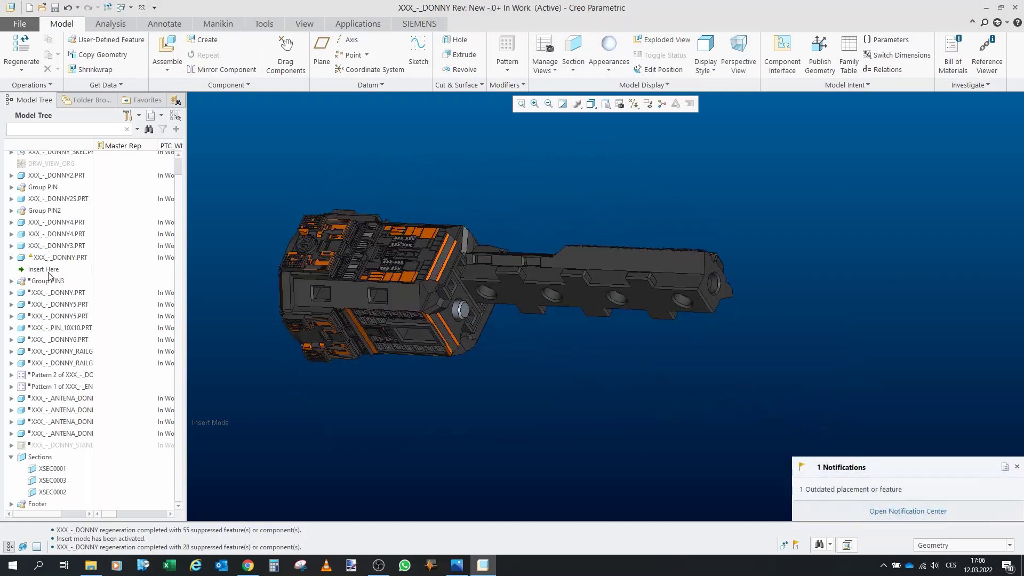
pyautogui.moveTo(49, 273); pyautogui.dragTo(49, 283)
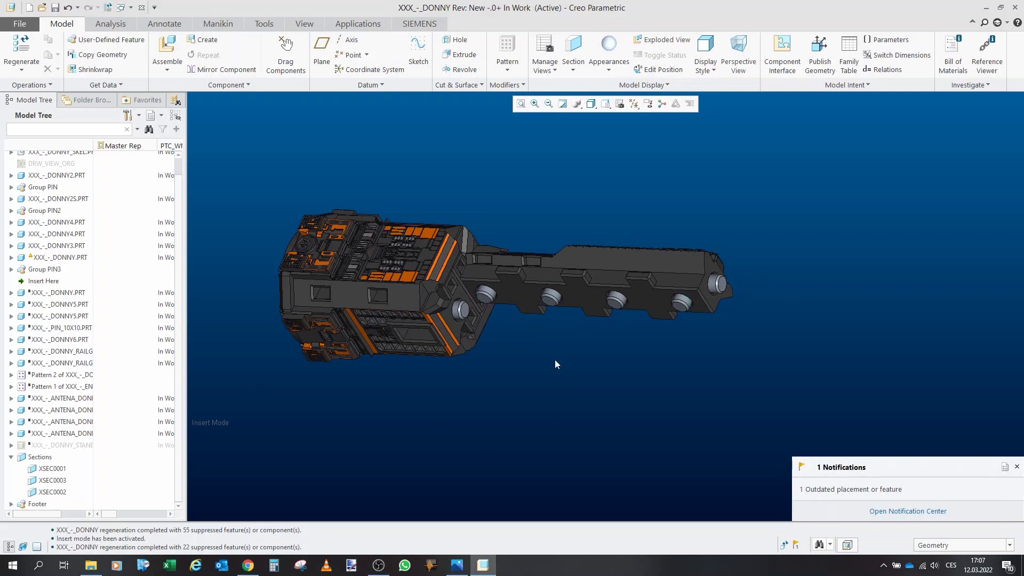
pyautogui.moveTo(52, 287); pyautogui.dragTo(53, 298)
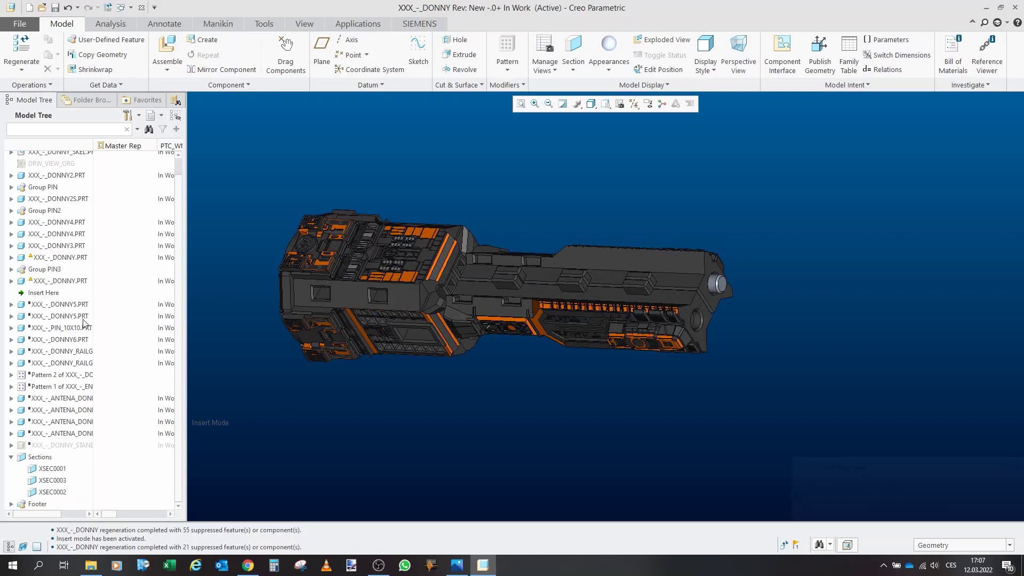
# - Advance the insertion point past both XXX_-_DONNY5.PRT components to restore the two side parts of the forward hull
pyautogui.moveTo(468, 460)
pyautogui.mouseDown(button='middle')
pyautogui.moveTo(474, 404)
pyautogui.moveTo(458, 484)
pyautogui.mouseUp(button='middle')
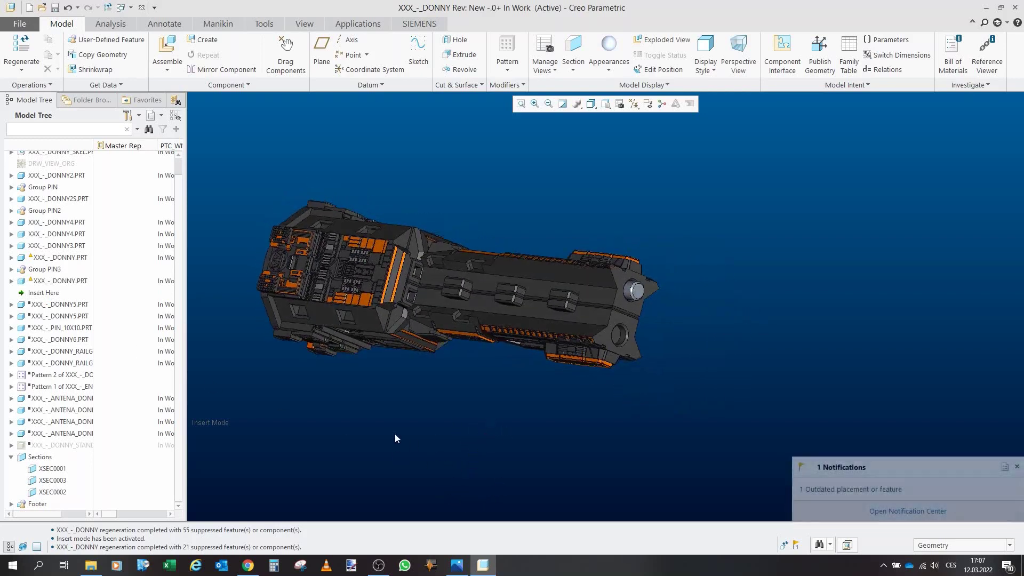
pyautogui.moveTo(479, 334); pyautogui.dragTo(459, 336, button='middle')
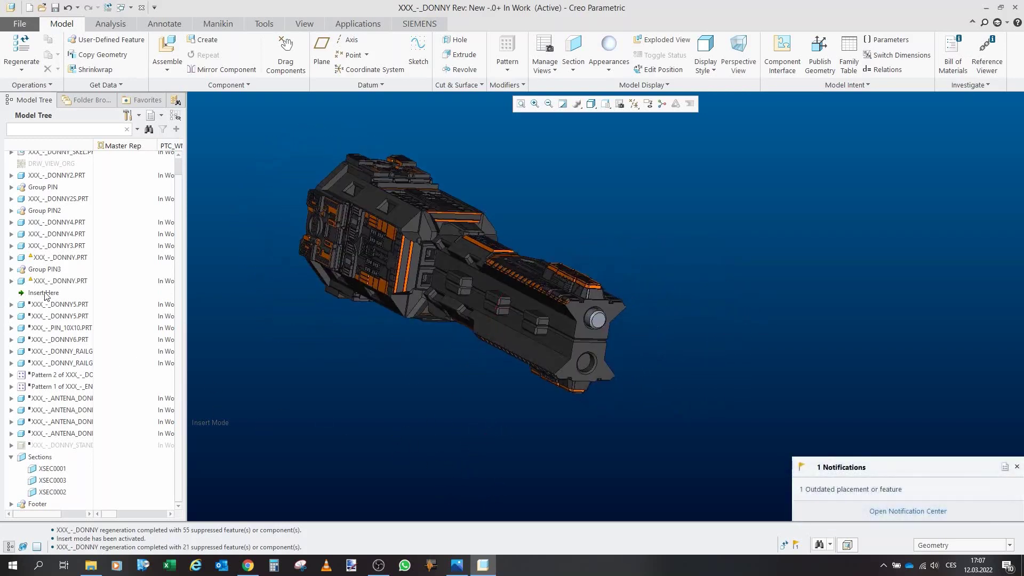
pyautogui.moveTo(47, 296); pyautogui.dragTo(52, 307)
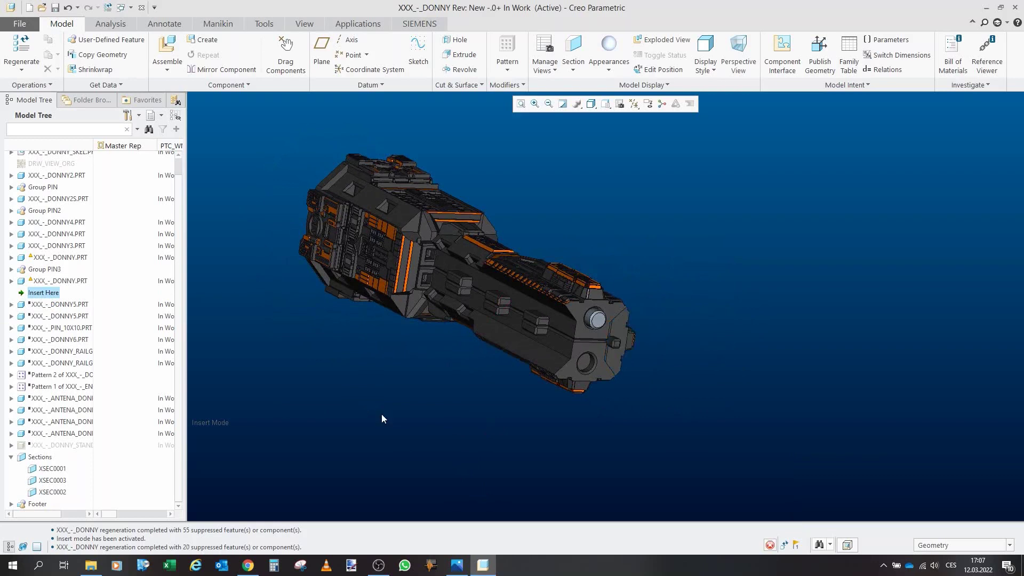
pyautogui.moveTo(439, 335); pyautogui.dragTo(544, 318, button='middle')
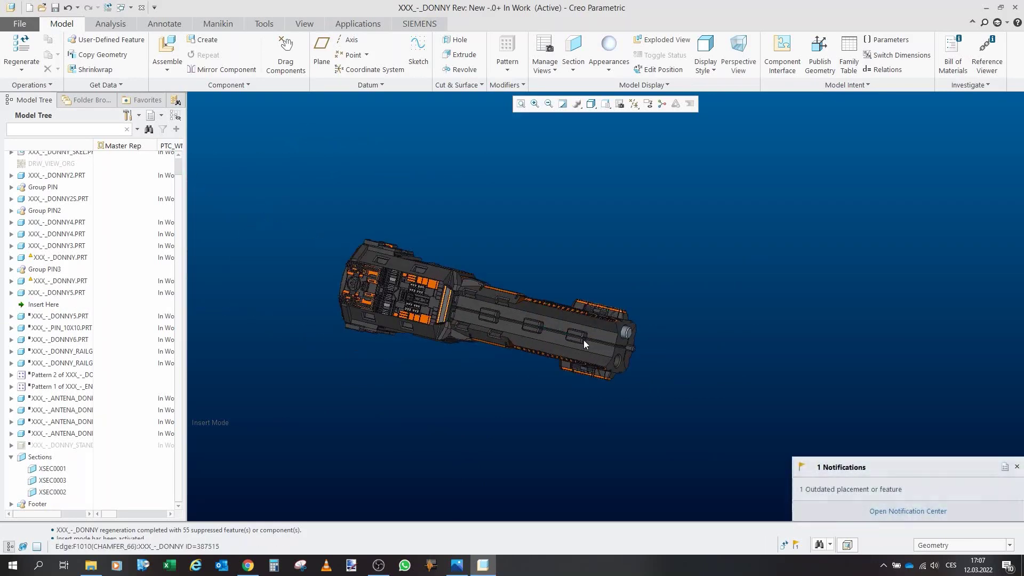
pyautogui.moveTo(44, 304); pyautogui.dragTo(52, 315)
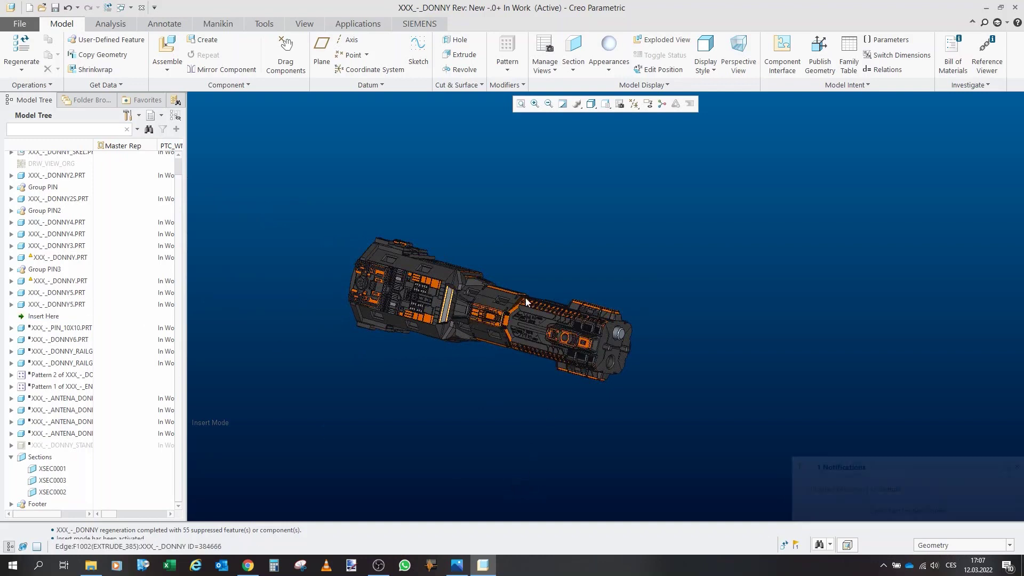
# - Advance the insertion point past XXX_-_PIN_10X10.PRT and XXX_-_DONNY6.PRT to restore the front pin and the bow section
pyautogui.scroll(-2, 472, 296)
pyautogui.moveTo(471, 297); pyautogui.dragTo(471, 312, button='middle')
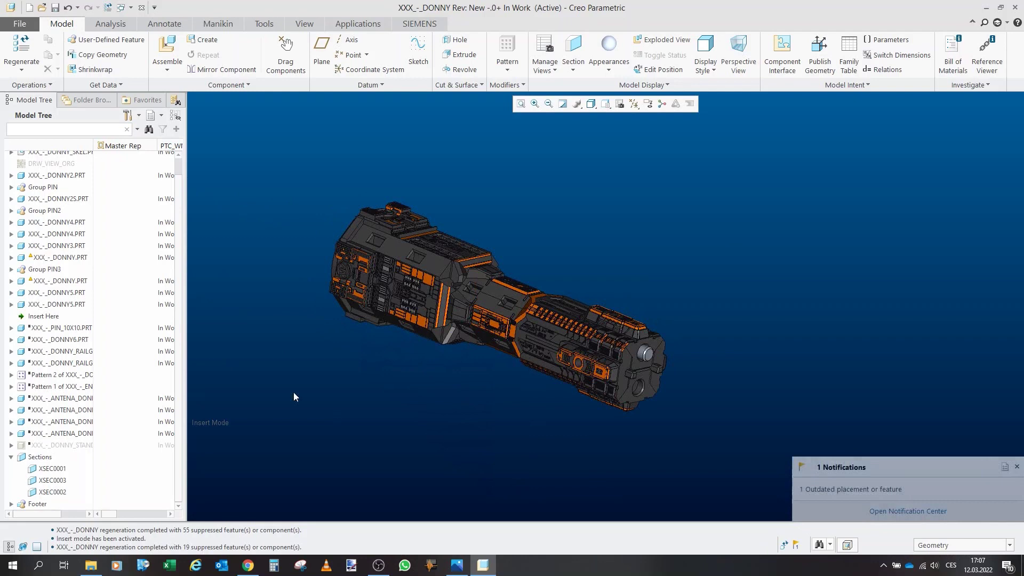
pyautogui.moveTo(53, 321); pyautogui.dragTo(60, 333)
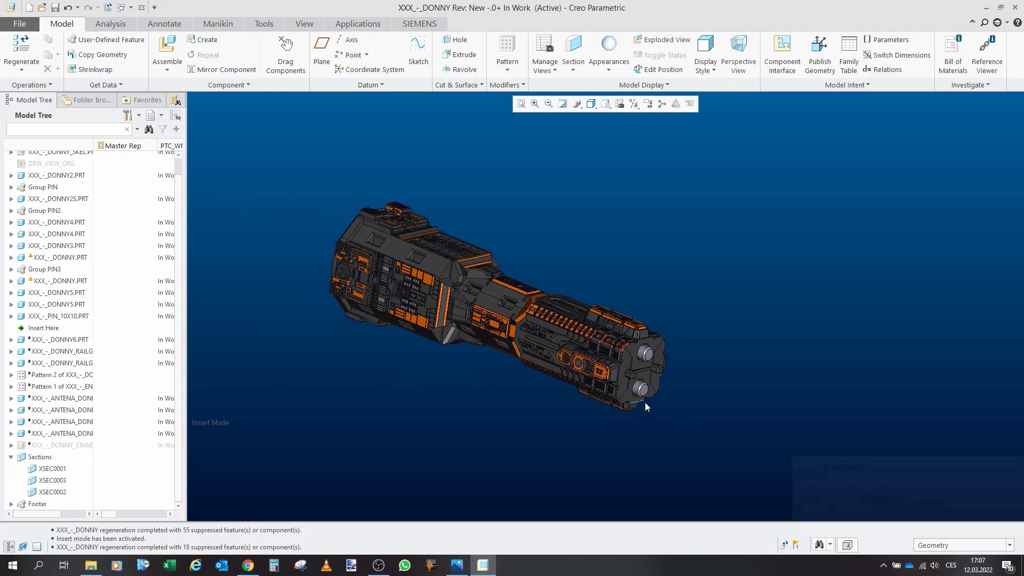
pyautogui.scroll(3, 645, 402)
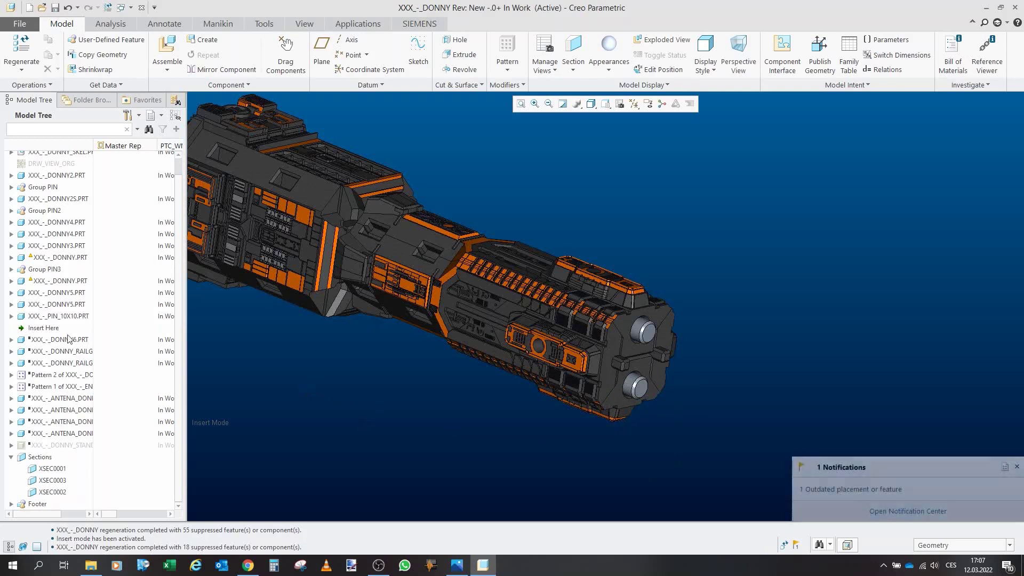
pyautogui.click(49, 328)
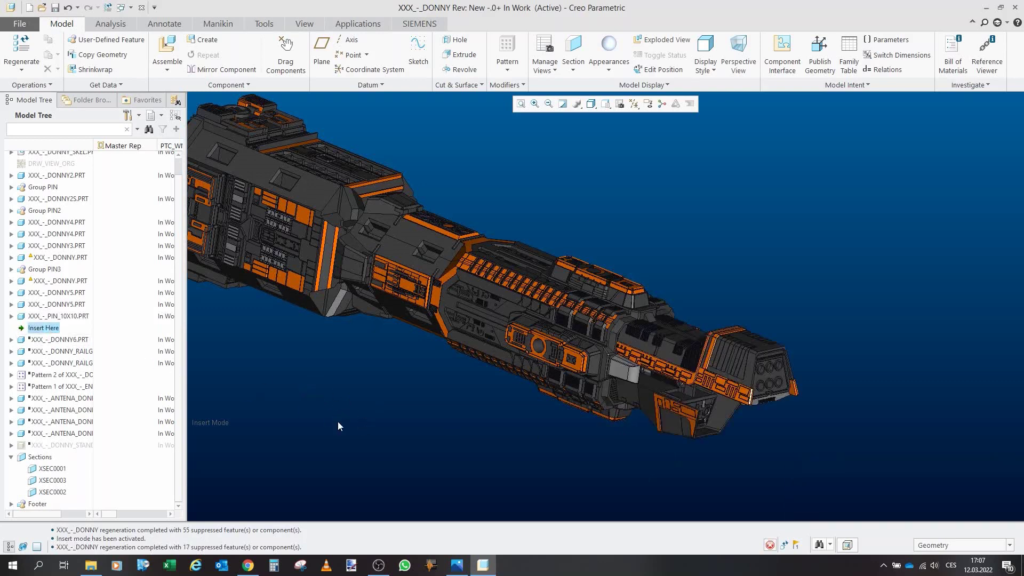
# - Advance the insertion point past the two railgun parts to restore them on the forward hull
pyautogui.moveTo(426, 420); pyautogui.dragTo(726, 364, button='middle')
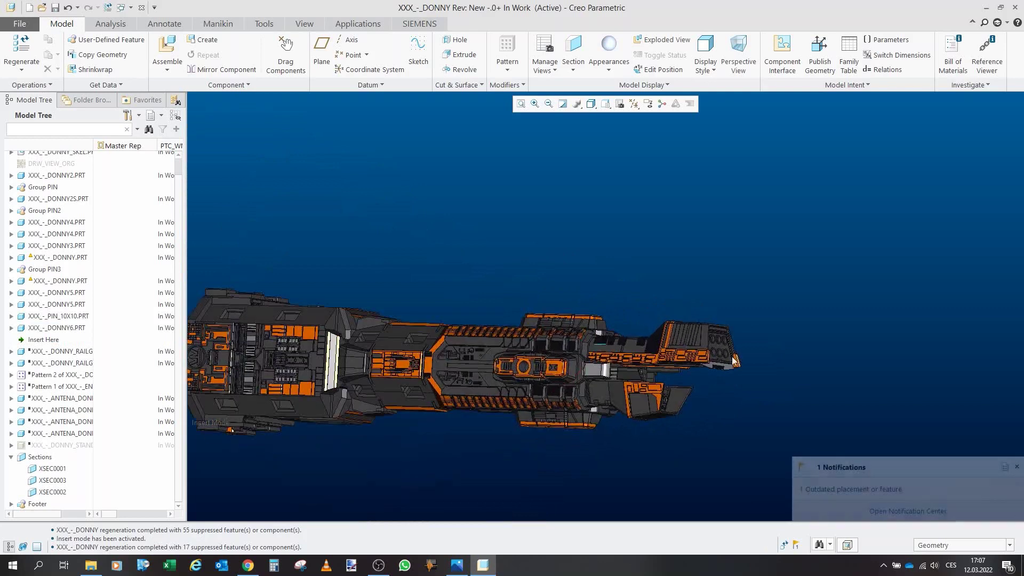
pyautogui.scroll(2, 727, 364)
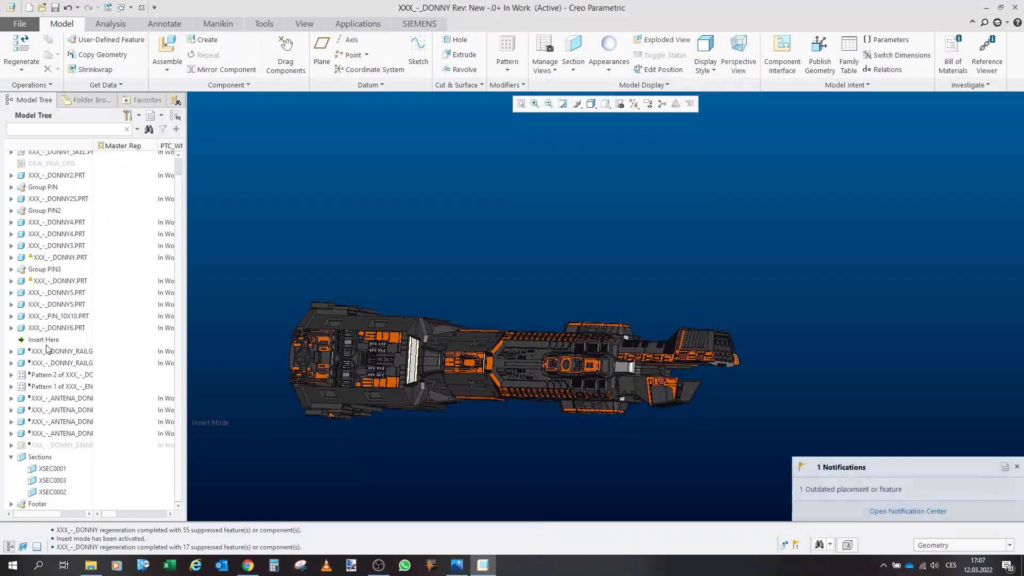
pyautogui.moveTo(45, 342); pyautogui.dragTo(48, 354)
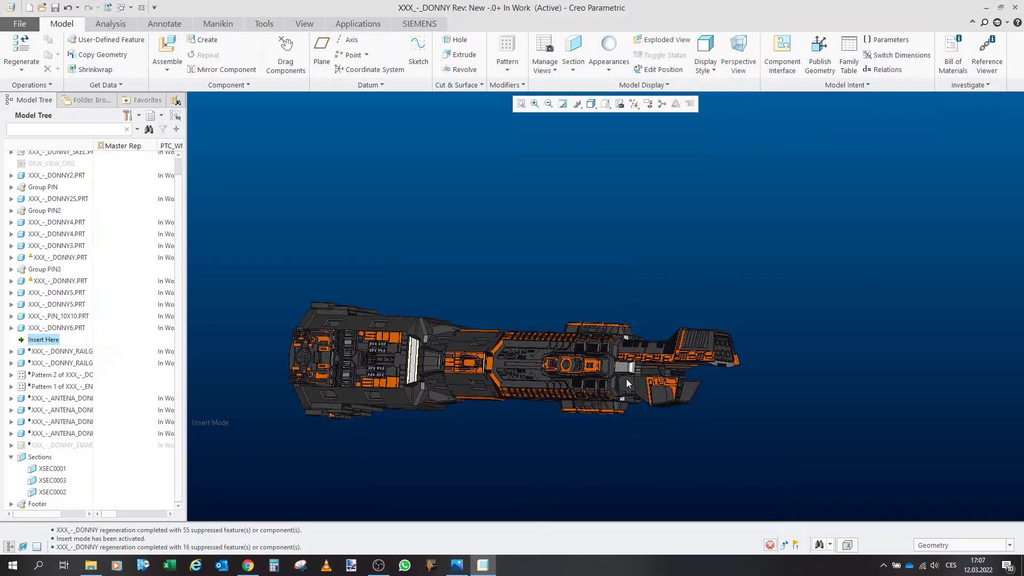
pyautogui.moveTo(535, 367); pyautogui.dragTo(489, 366, button='middle')
pyautogui.scroll(8, 577, 392)
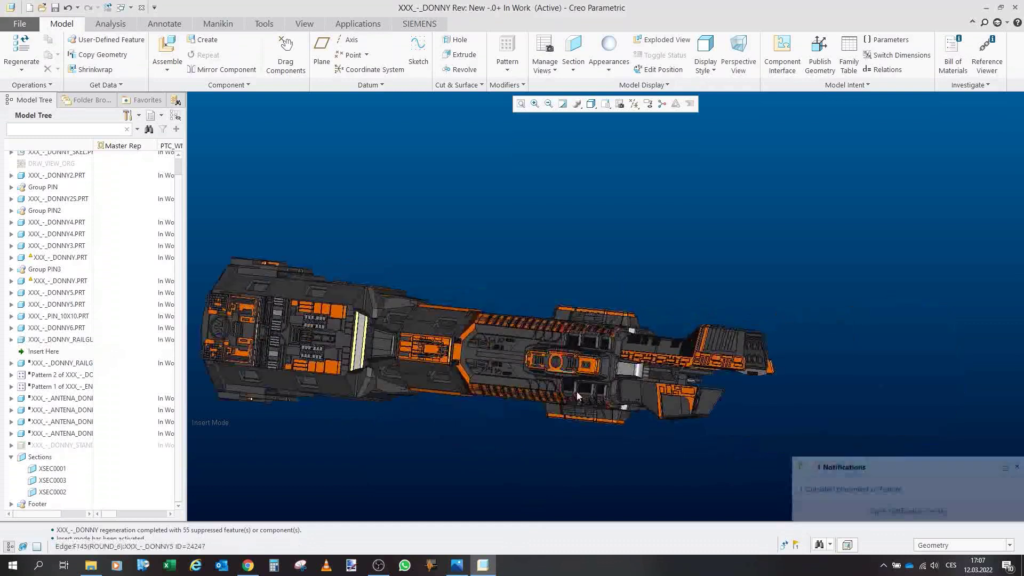
pyautogui.moveTo(45, 353); pyautogui.dragTo(46, 367)
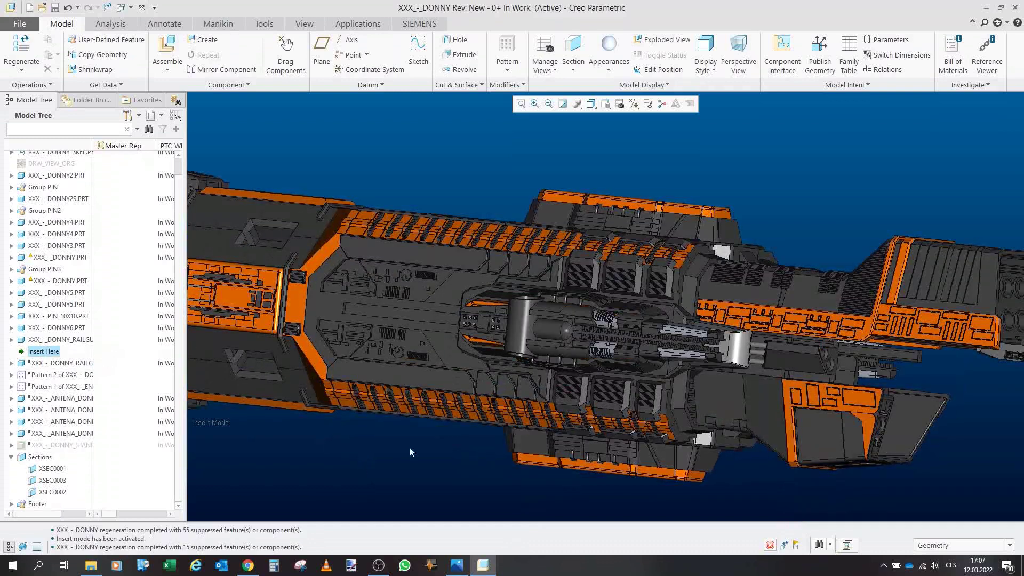
# - Advance the insertion point past Pattern 2 to restore the patterned rail parts on the rear hull
pyautogui.moveTo(409, 446); pyautogui.dragTo(543, 416, button='middle')
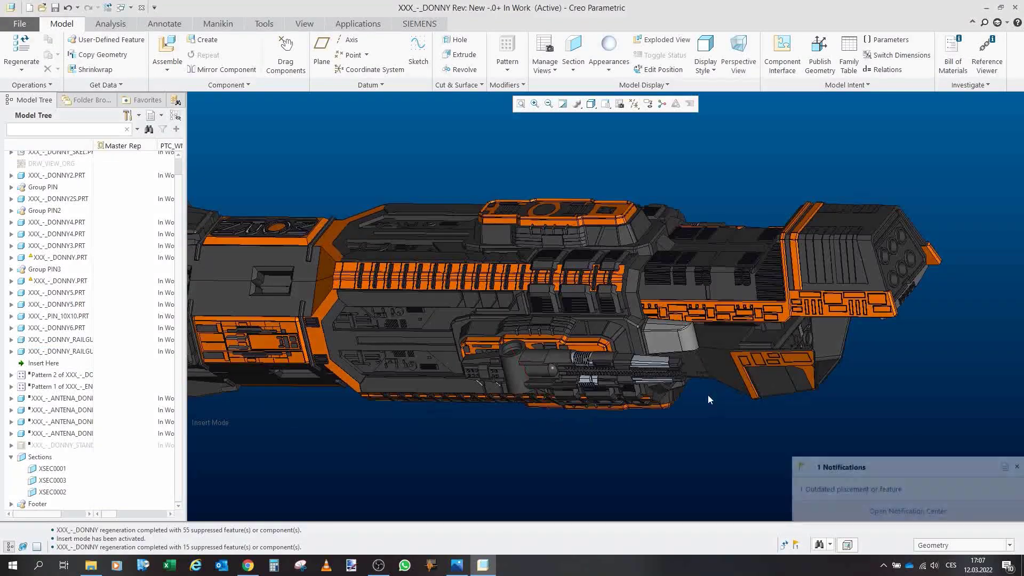
pyautogui.scroll(4, 630, 404)
pyautogui.scroll(-2, 374, 398)
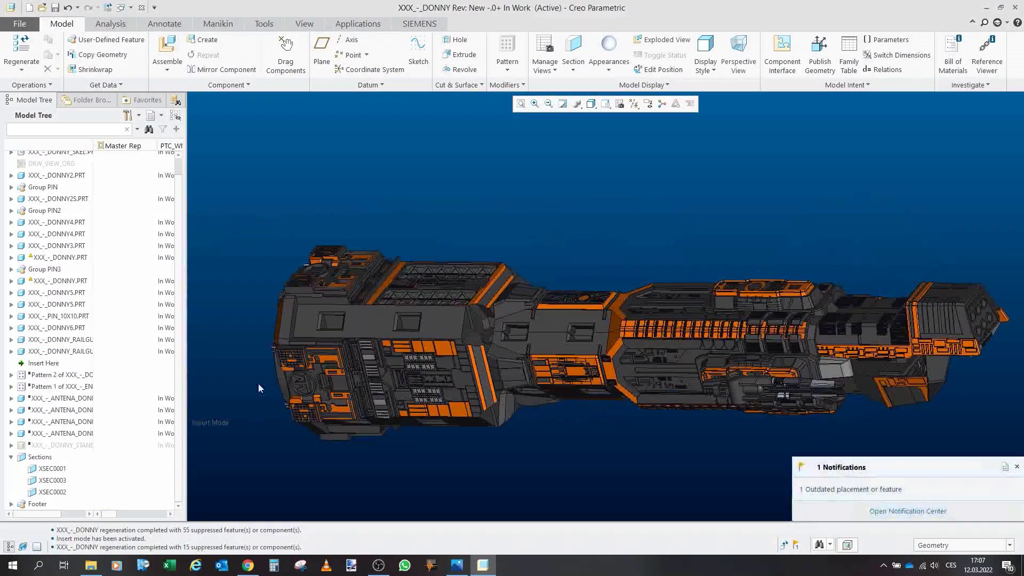
pyautogui.moveTo(258, 383)
pyautogui.mouseDown(button='middle')
pyautogui.moveTo(328, 337)
pyautogui.moveTo(320, 347)
pyautogui.mouseUp(button='middle')
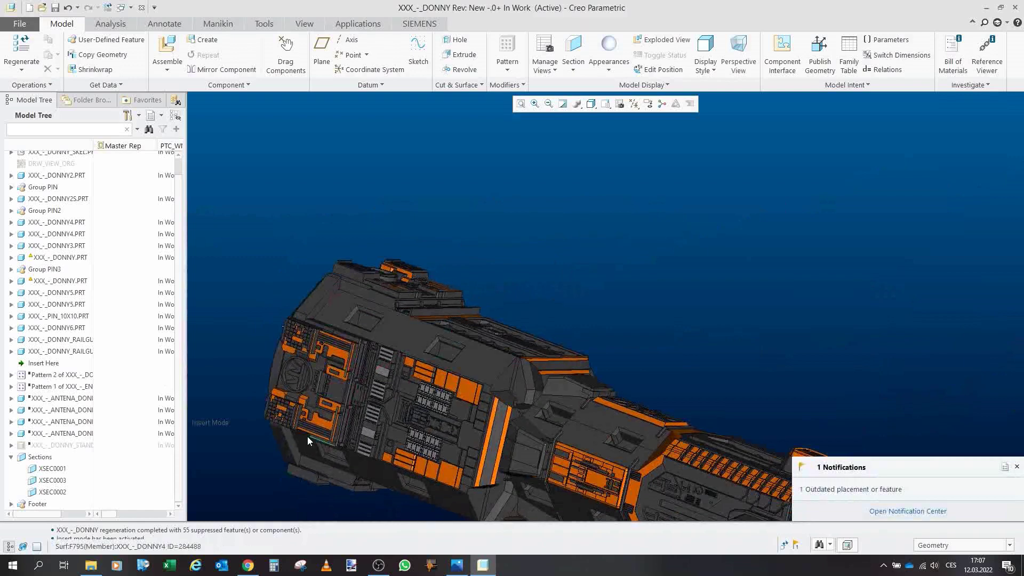
pyautogui.moveTo(43, 362); pyautogui.dragTo(101, 385)
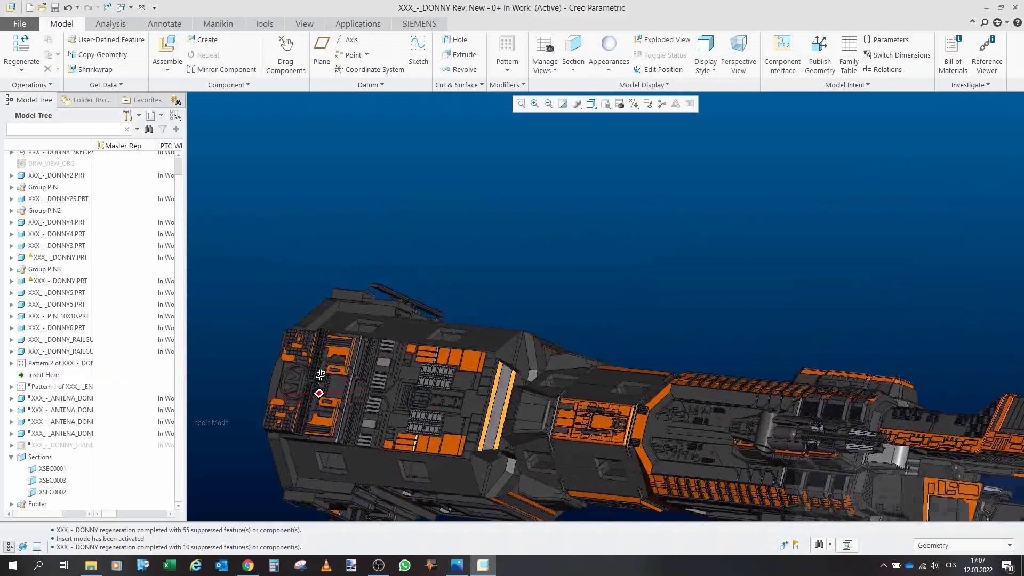
# - Inspect the rails on the rear hull and advance the insertion point past Pattern 1 to restore the engines
pyautogui.moveTo(324, 413)
pyautogui.mouseDown(button='middle')
pyautogui.moveTo(320, 373)
pyautogui.moveTo(335, 393)
pyautogui.mouseUp(button='middle')
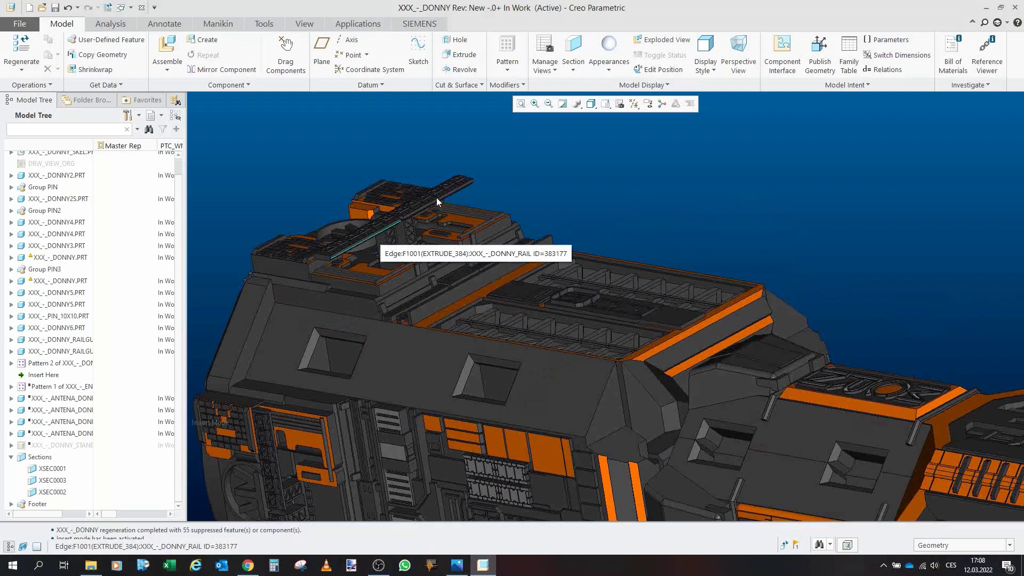
pyautogui.scroll(2, 435, 189)
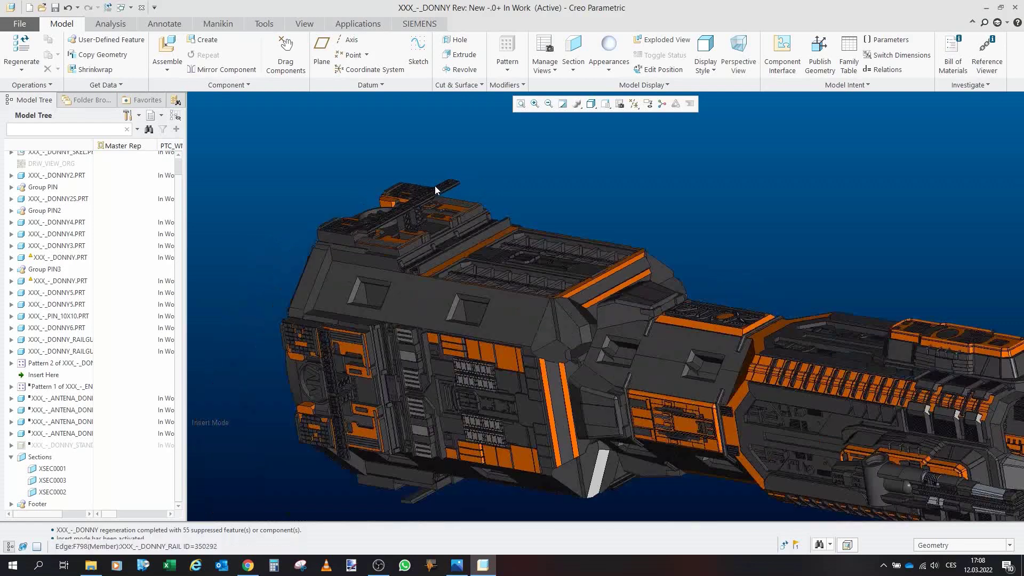
pyautogui.scroll(1, 436, 189)
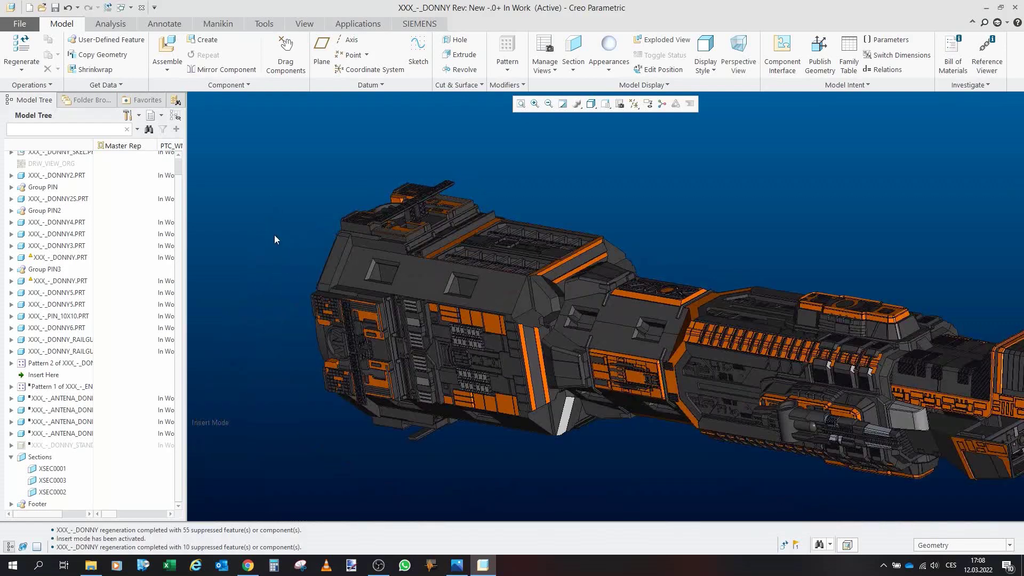
pyautogui.scroll(1, 217, 321)
pyautogui.scroll(-3, 293, 353)
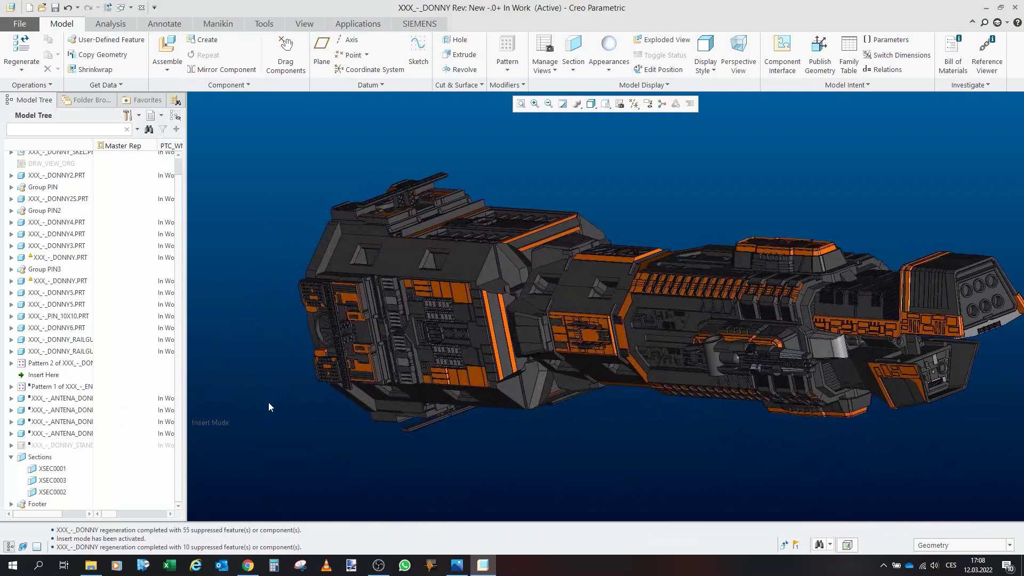
pyautogui.click(46, 377)
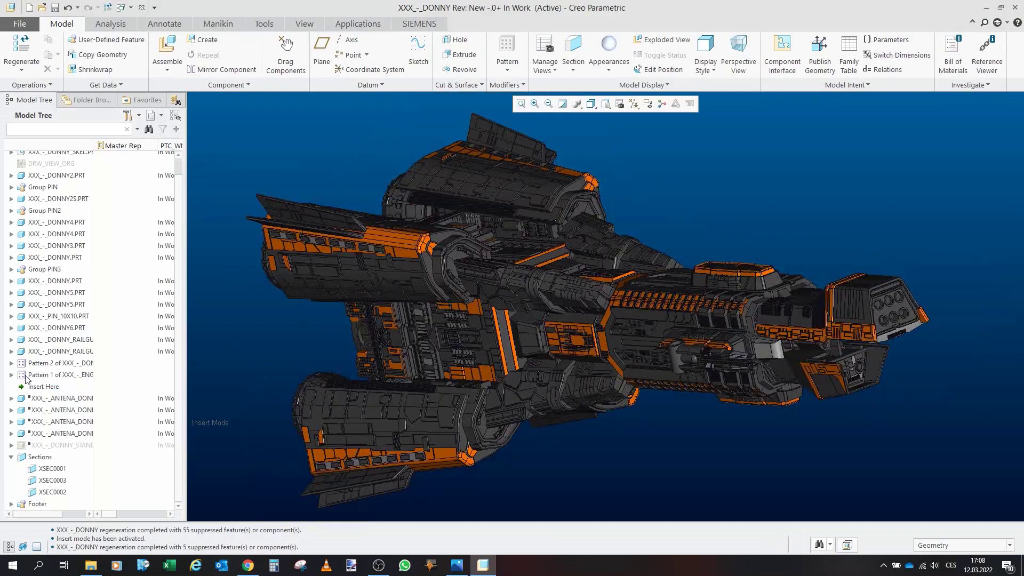
# - Inspect the engines and bow, and advance the insertion point past the four antenna parts to complete the ship
pyautogui.scroll(1, 287, 373)
pyautogui.moveTo(482, 366)
pyautogui.mouseDown(button='middle')
pyautogui.moveTo(492, 361)
pyautogui.moveTo(467, 362)
pyautogui.mouseUp(button='middle')
pyautogui.scroll(-1, 631, 355)
pyautogui.moveTo(631, 356); pyautogui.dragTo(668, 363, button='middle')
pyautogui.scroll(-2, 703, 368)
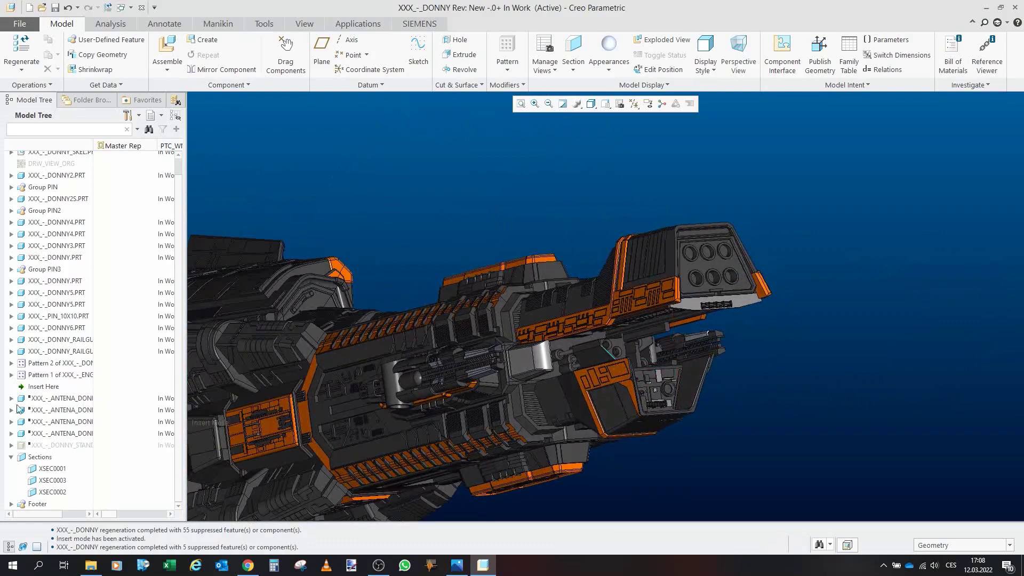
pyautogui.moveTo(44, 387); pyautogui.dragTo(53, 436)
pyautogui.moveTo(563, 346); pyautogui.dragTo(854, 395, button='middle')
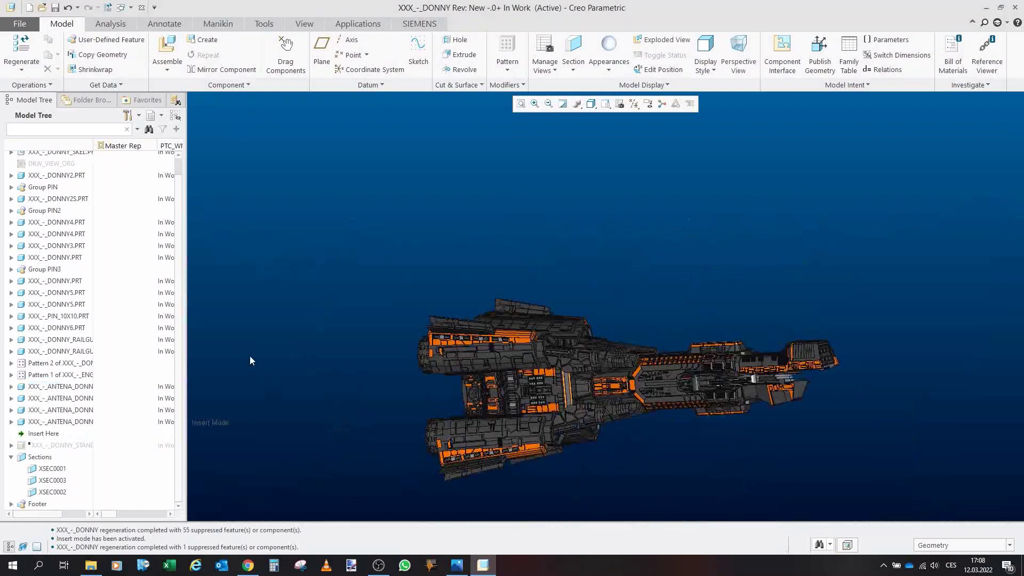
# - Expand Pattern 1 and open its XXX_-_ENGINES.ASM subassembly in its own window using the Master Rep
pyautogui.click(11, 375)
pyautogui.click(62, 388)
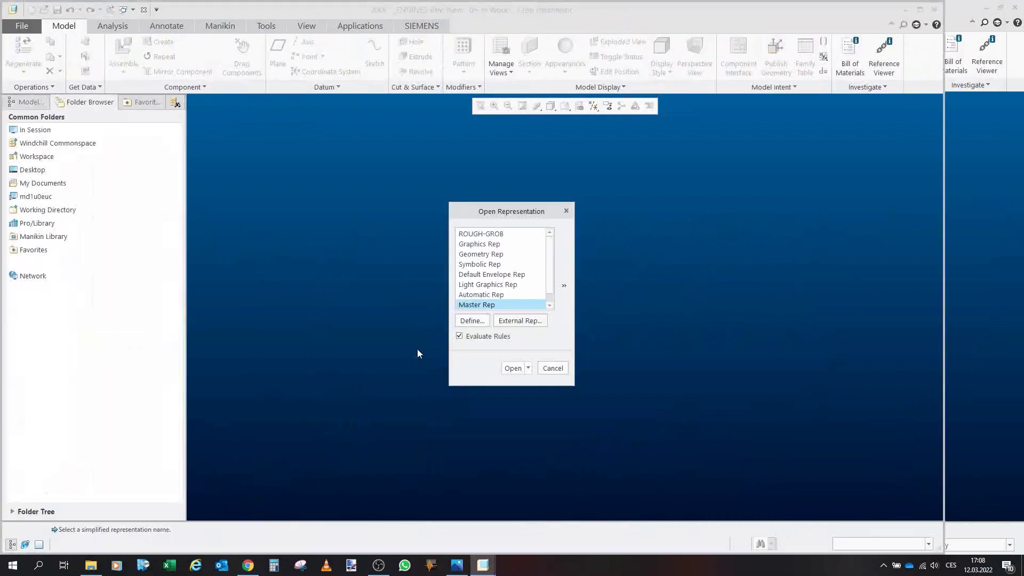
pyautogui.click(509, 369)
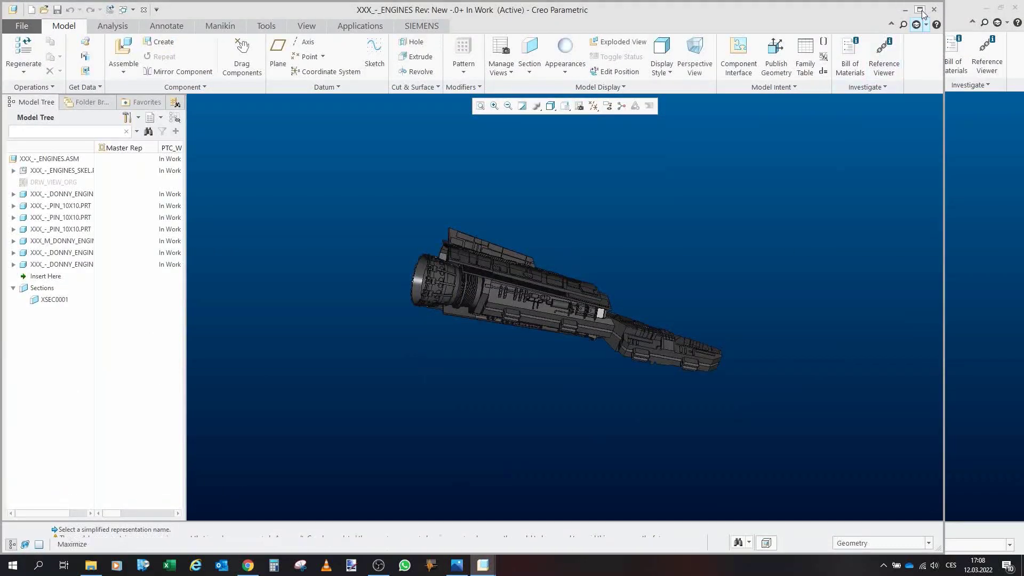
# - Inspect the complete engine, then move the insertion point before the first XXX_-_PIN_10X10.PRT and view the remaining housing half's inner face
pyautogui.moveTo(687, 254)
pyautogui.mouseDown(button='middle')
pyautogui.moveTo(696, 299)
pyautogui.moveTo(622, 330)
pyautogui.mouseUp(button='middle')
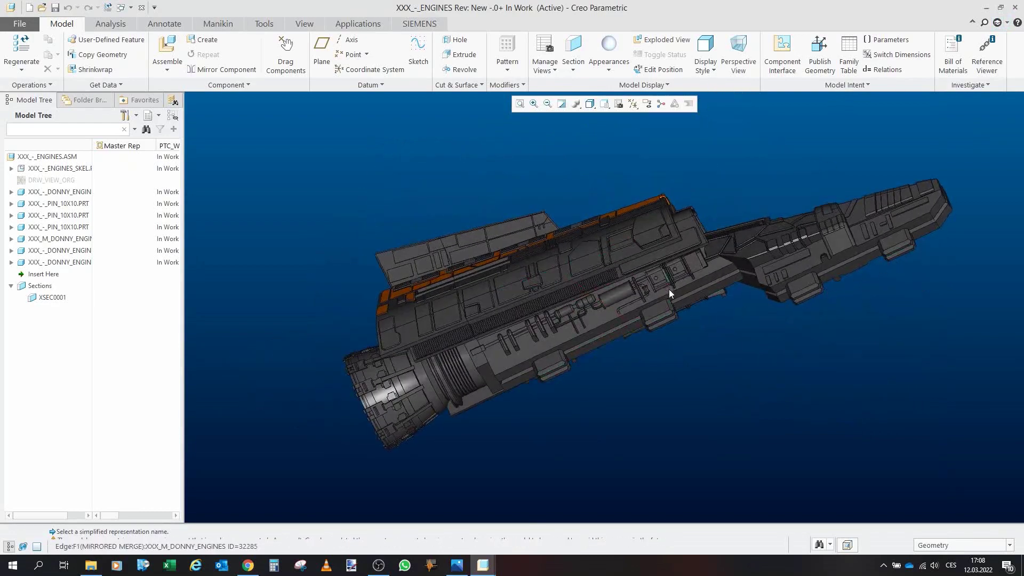
pyautogui.moveTo(668, 289); pyautogui.dragTo(734, 294, button='middle')
pyautogui.scroll(2, 676, 356)
pyautogui.scroll(-3, 566, 243)
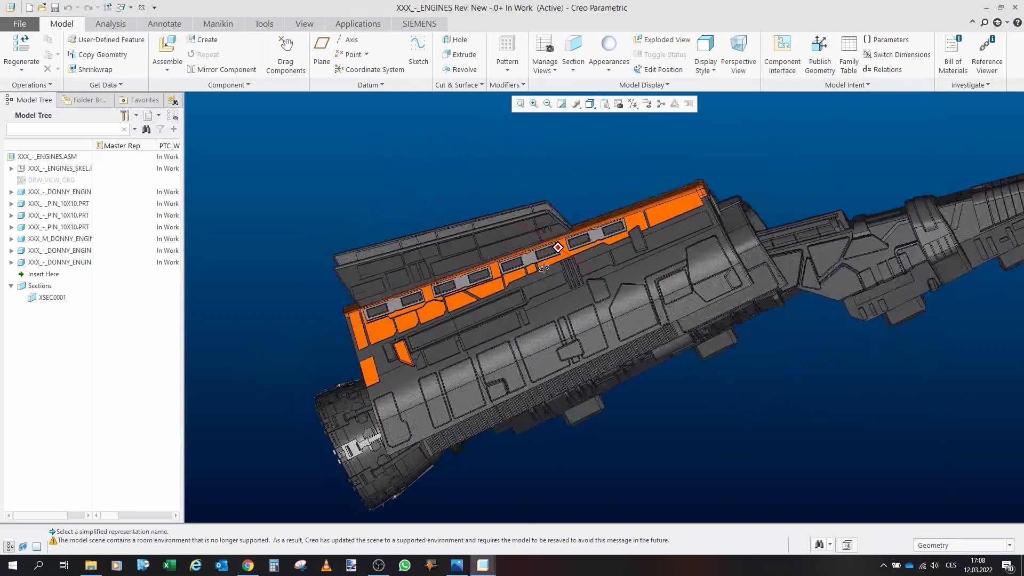
pyautogui.moveTo(560, 244); pyautogui.dragTo(550, 288, button='middle')
pyautogui.moveTo(46, 273); pyautogui.dragTo(66, 195)
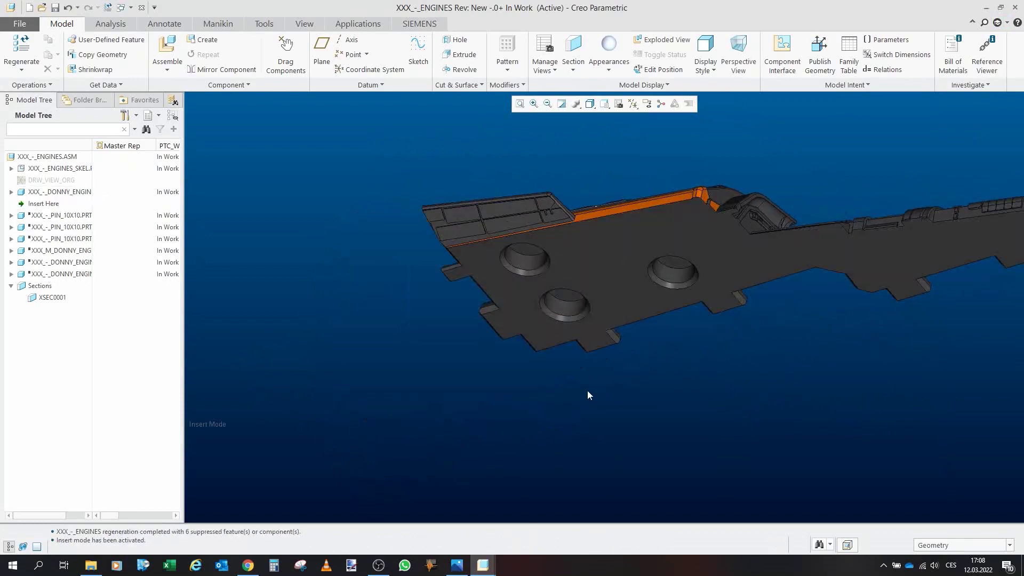
pyautogui.scroll(2, 587, 391)
pyautogui.moveTo(587, 390); pyautogui.dragTo(651, 200, button='middle')
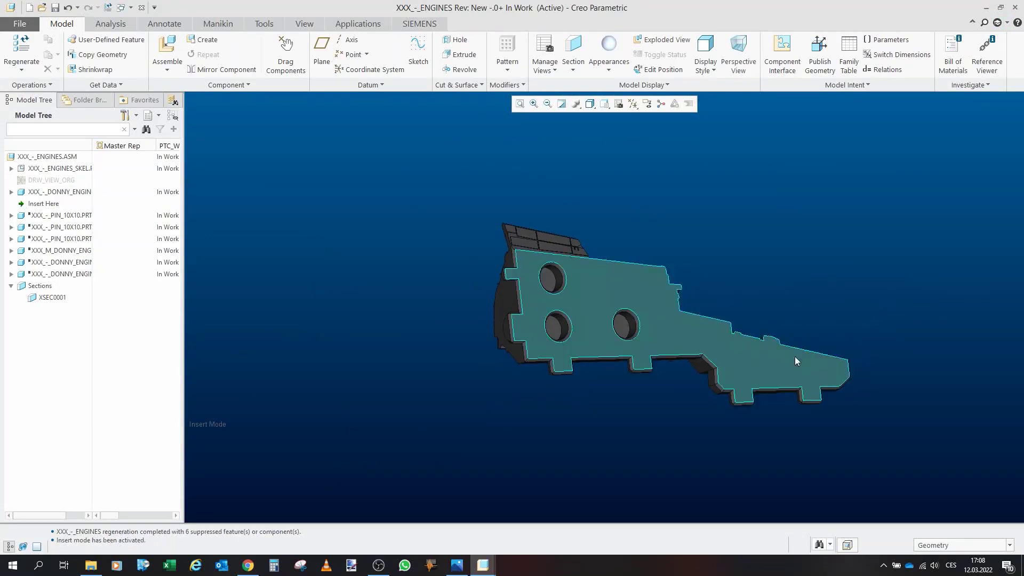
pyautogui.moveTo(795, 359)
pyautogui.mouseDown(button='middle')
pyautogui.moveTo(573, 327)
pyautogui.moveTo(645, 343)
pyautogui.mouseUp(button='middle')
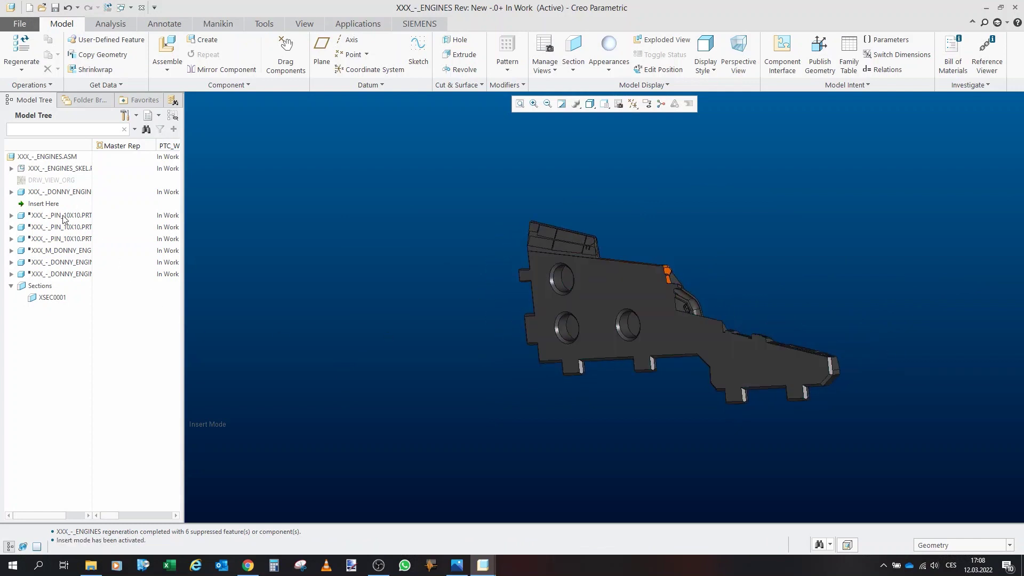
# - Advance the insertion point past the three XXX_-_PIN_10X10.PRT pins and the mirrored XXX_M_DONNY_ENG housing half
pyautogui.moveTo(44, 204); pyautogui.dragTo(57, 244)
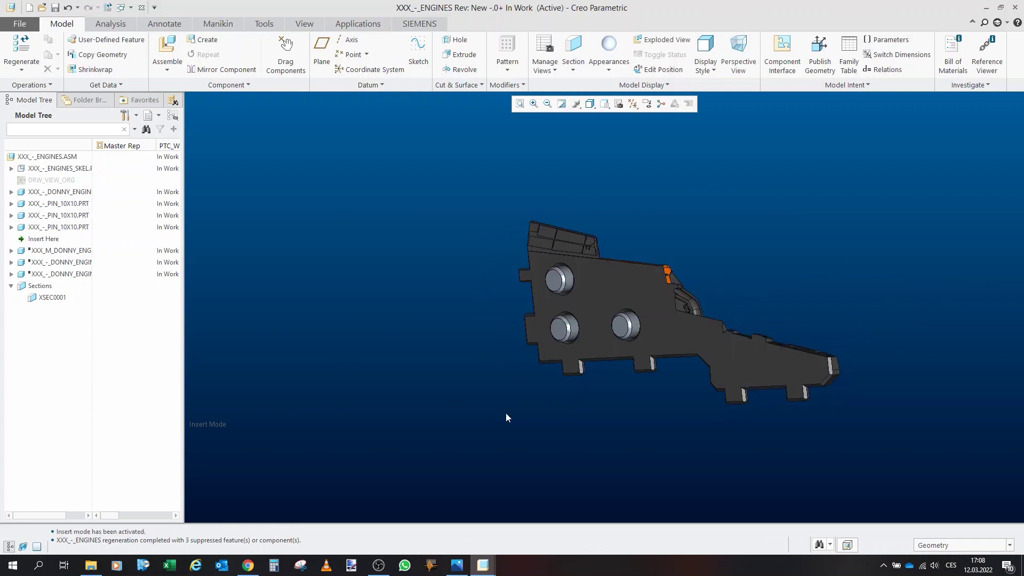
pyautogui.moveTo(649, 301); pyautogui.dragTo(657, 315, button='middle')
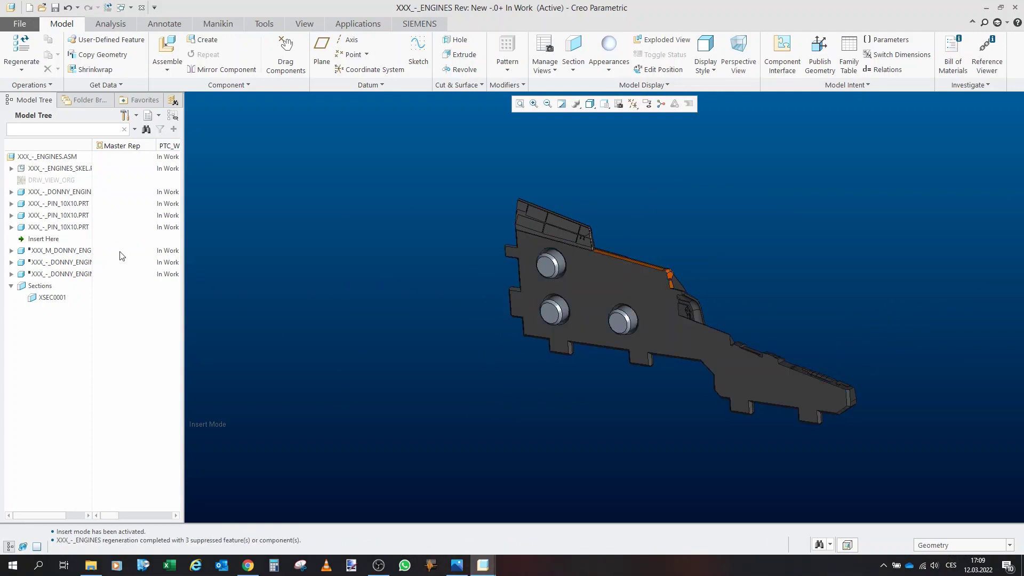
pyautogui.moveTo(43, 244); pyautogui.dragTo(48, 254)
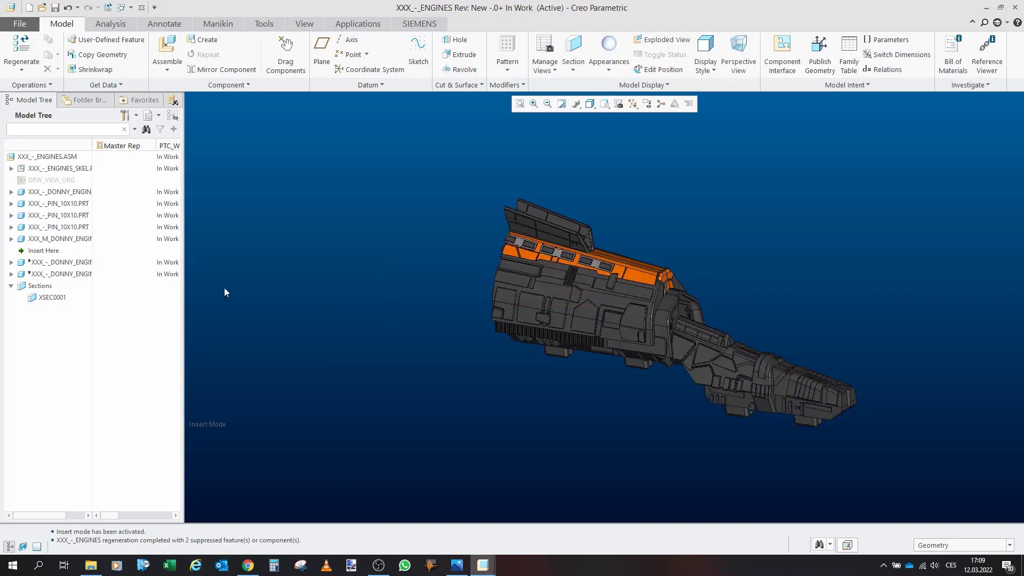
pyautogui.moveTo(613, 293); pyautogui.dragTo(699, 311, button='middle')
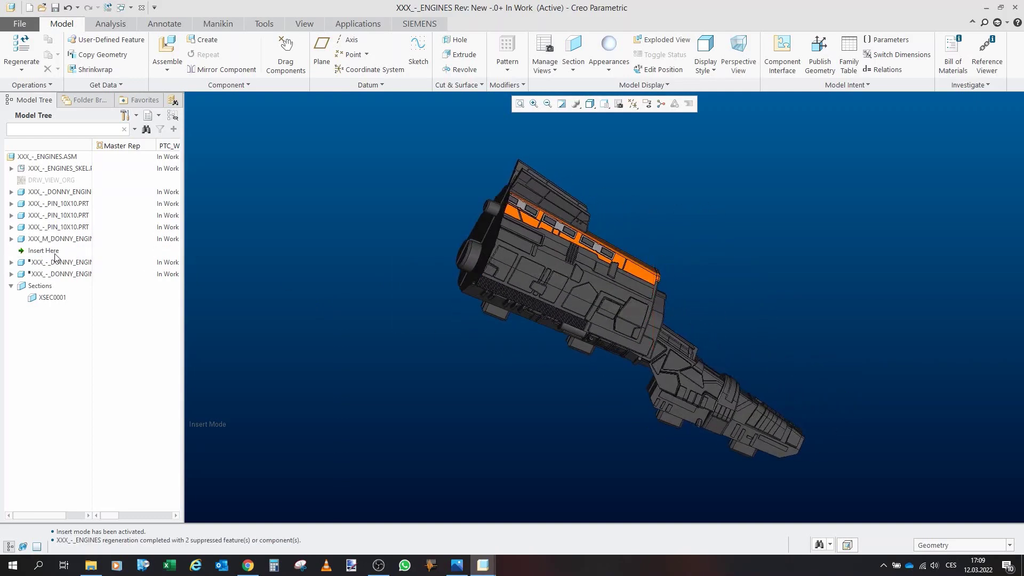
# - Advance the insertion point past the last two XXX_-_DONNY_ENGIN parts to complete the engine, inspect it, and close the subassembly window
pyautogui.moveTo(55, 257); pyautogui.dragTo(53, 268)
pyautogui.moveTo(663, 210); pyautogui.dragTo(567, 246, button='middle')
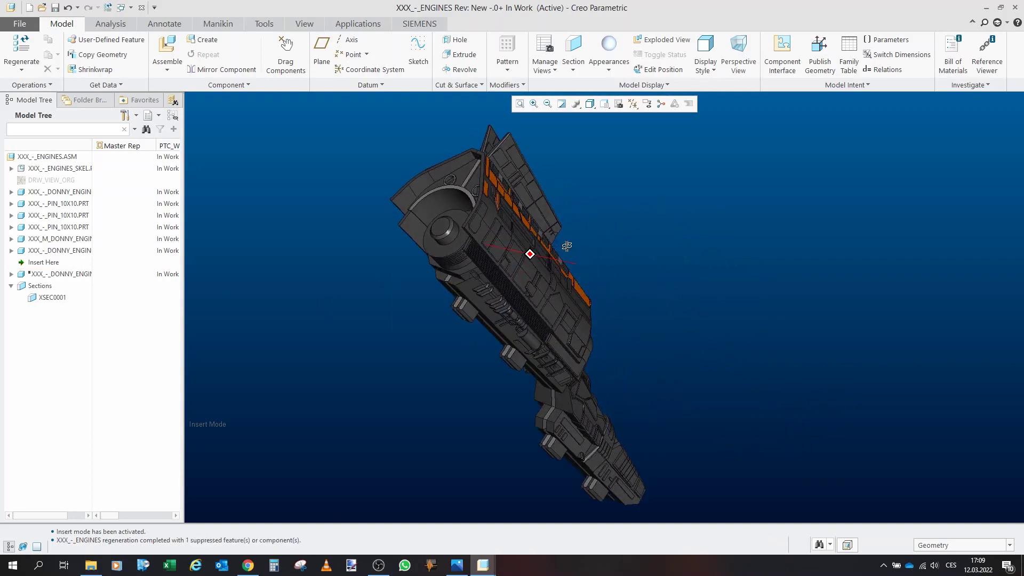
pyautogui.moveTo(50, 267); pyautogui.dragTo(51, 273)
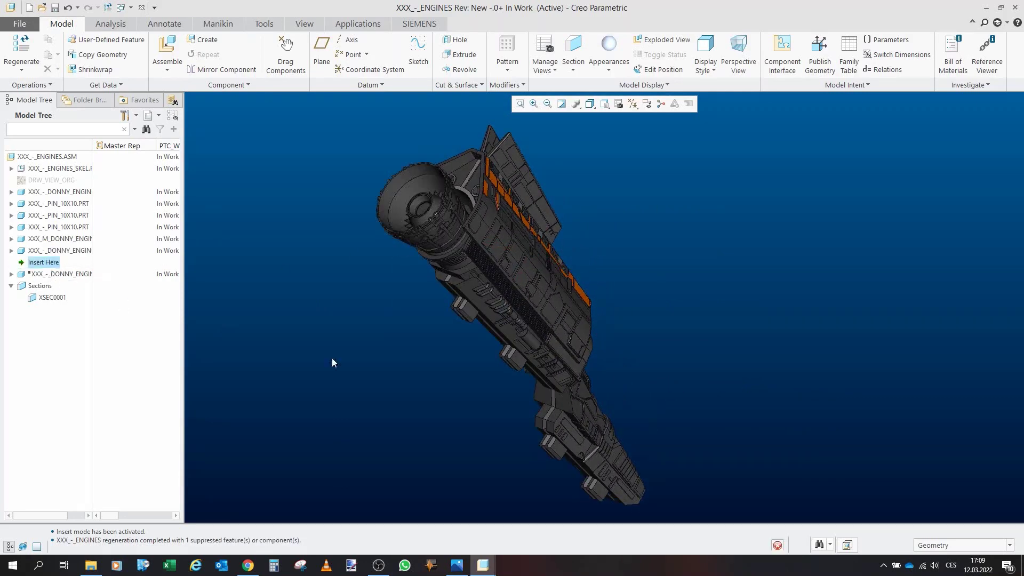
pyautogui.moveTo(478, 391)
pyautogui.mouseDown(button='middle')
pyautogui.moveTo(559, 257)
pyautogui.moveTo(592, 265)
pyautogui.moveTo(387, 244)
pyautogui.moveTo(390, 233)
pyautogui.mouseUp(button='middle')
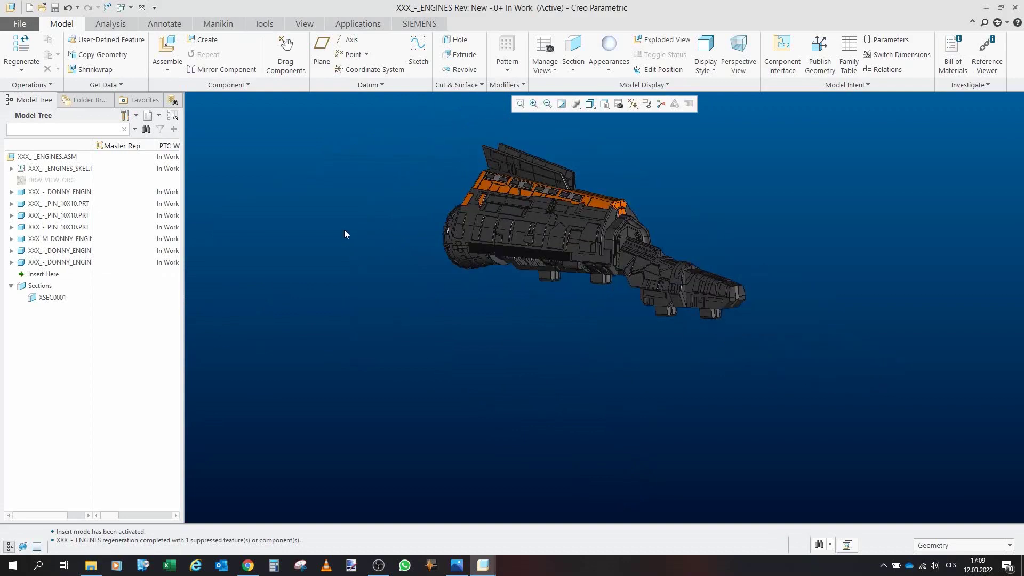
pyautogui.click(142, 9)
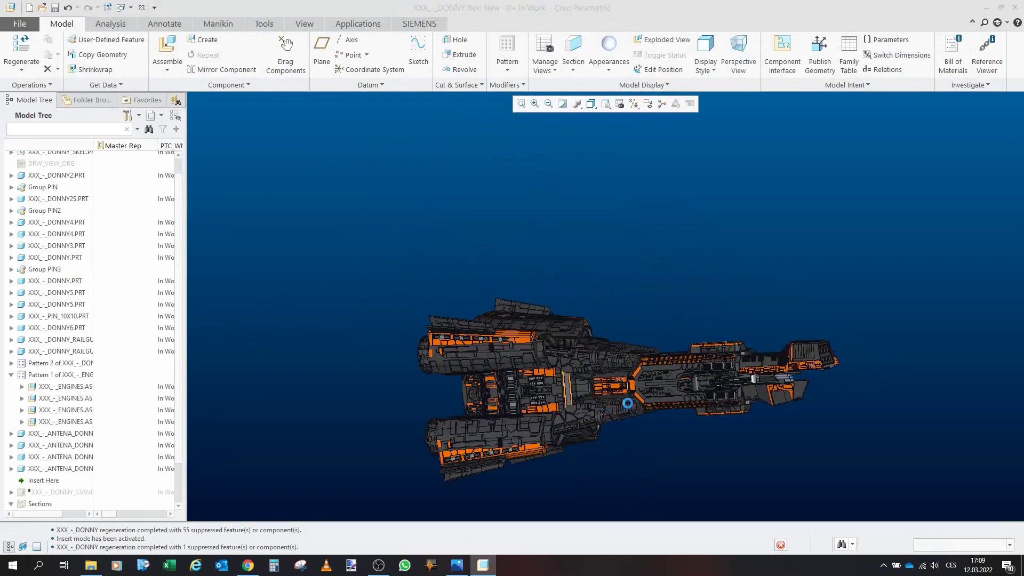
# - Hide Pattern 1 of the XXX_-_ENGINES assemblies and inspect the rear hull without its engines
pyautogui.moveTo(614, 414); pyautogui.dragTo(513, 360, button='middle')
pyautogui.scroll(-6, 532, 407)
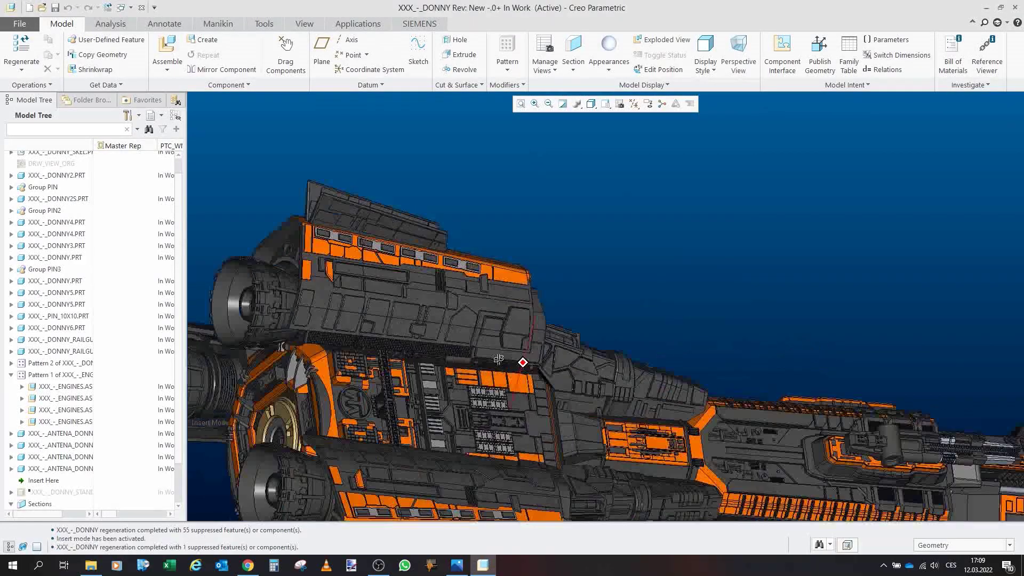
pyautogui.moveTo(516, 375); pyautogui.dragTo(405, 368, button='middle')
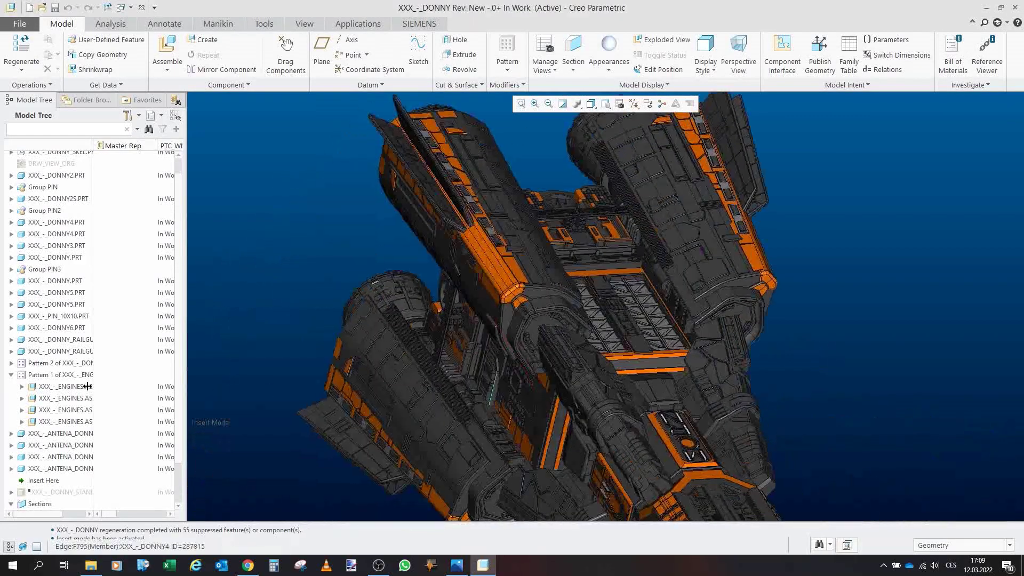
pyautogui.click(39, 378)
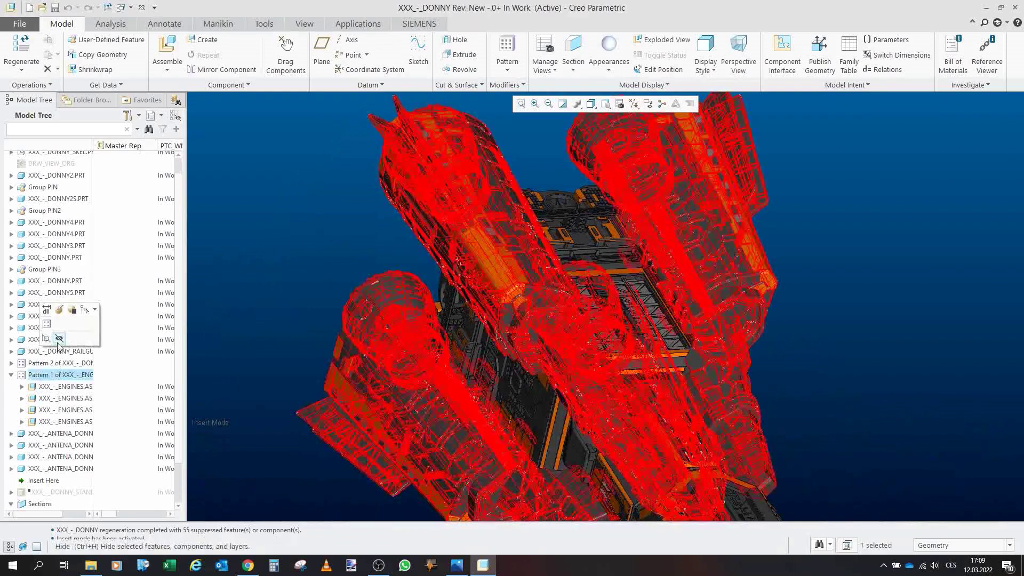
pyautogui.click(58, 337)
pyautogui.moveTo(477, 244)
pyautogui.mouseDown(button='middle')
pyautogui.moveTo(464, 256)
pyautogui.moveTo(565, 331)
pyautogui.moveTo(625, 319)
pyautogui.moveTo(612, 259)
pyautogui.moveTo(635, 230)
pyautogui.moveTo(591, 267)
pyautogui.moveTo(625, 333)
pyautogui.mouseUp(button='middle')
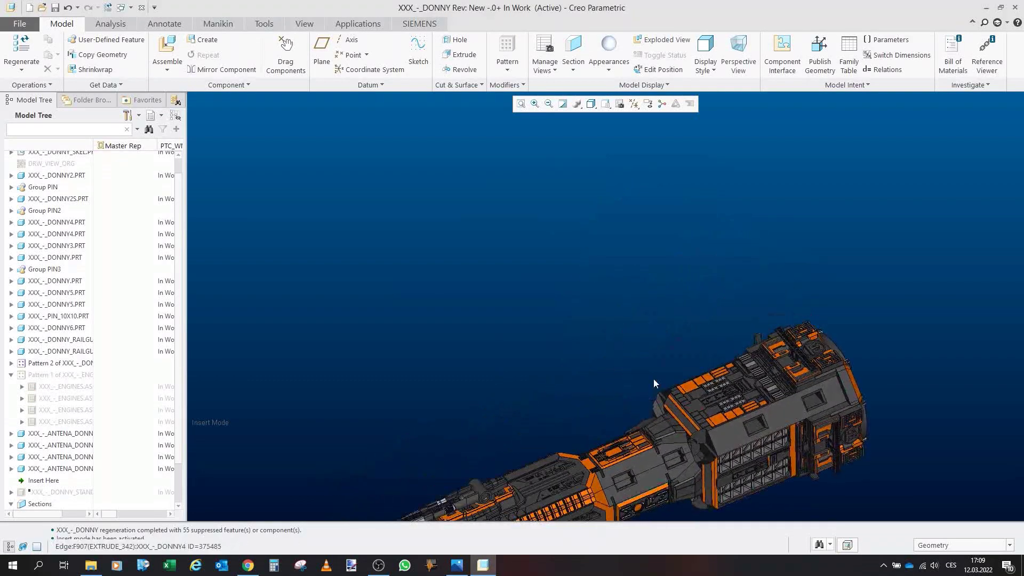
pyautogui.moveTo(654, 379); pyautogui.dragTo(827, 368, button='middle')
# - Show the hidden engine pattern again and view the whole ship from the side
pyautogui.click(49, 376)
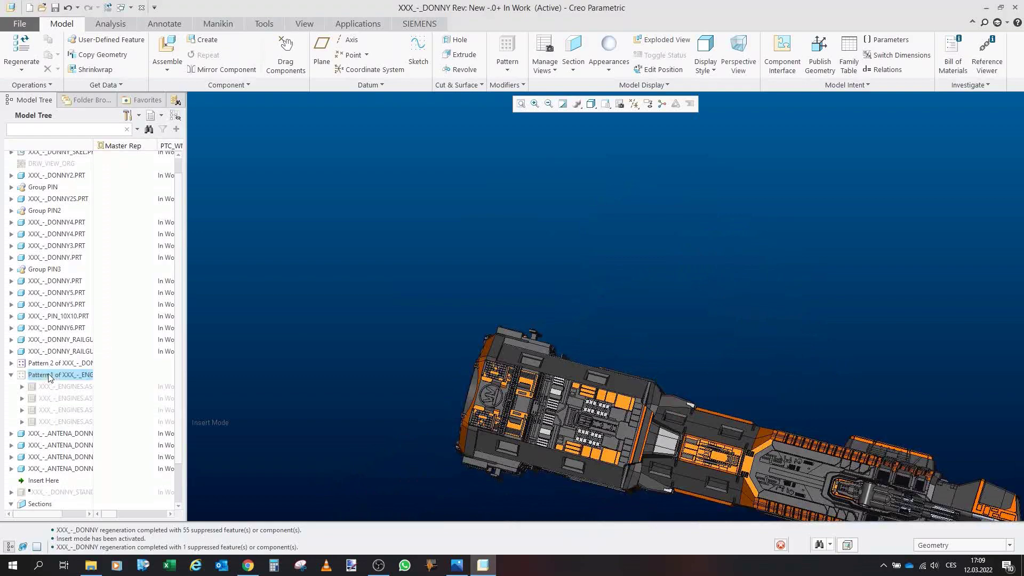
pyautogui.click(66, 340)
pyautogui.scroll(4, 395, 237)
pyautogui.scroll(-3, 522, 349)
pyautogui.moveTo(475, 293); pyautogui.dragTo(474, 131, button='middle')
pyautogui.moveTo(429, 302); pyautogui.dragTo(405, 291, button='middle')
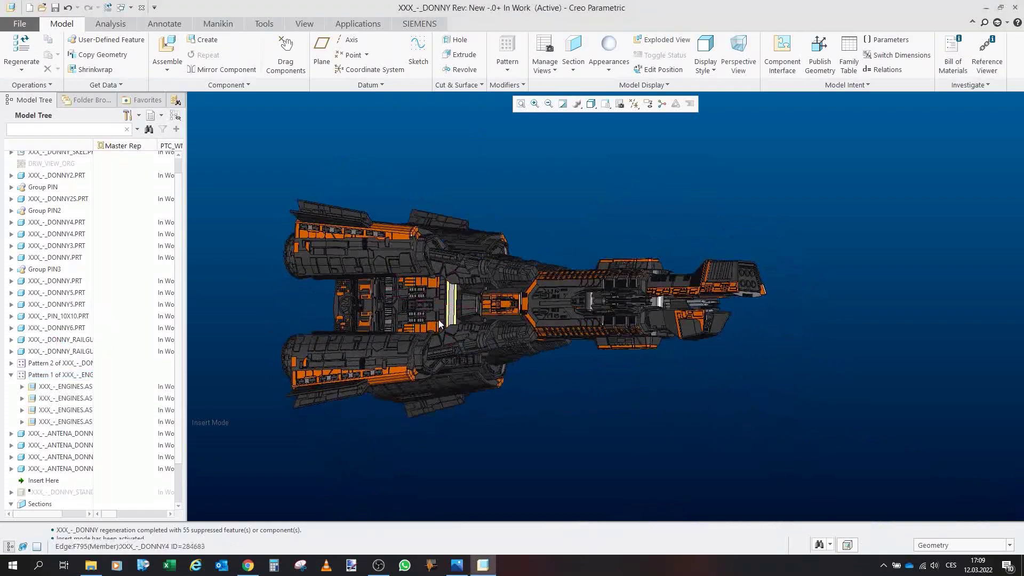
pyautogui.moveTo(439, 322); pyautogui.dragTo(439, 298, button='middle')
# - Advance the insertion point past the XXX_-_DONNY_STAND part and unhide the stand
pyautogui.click(48, 493)
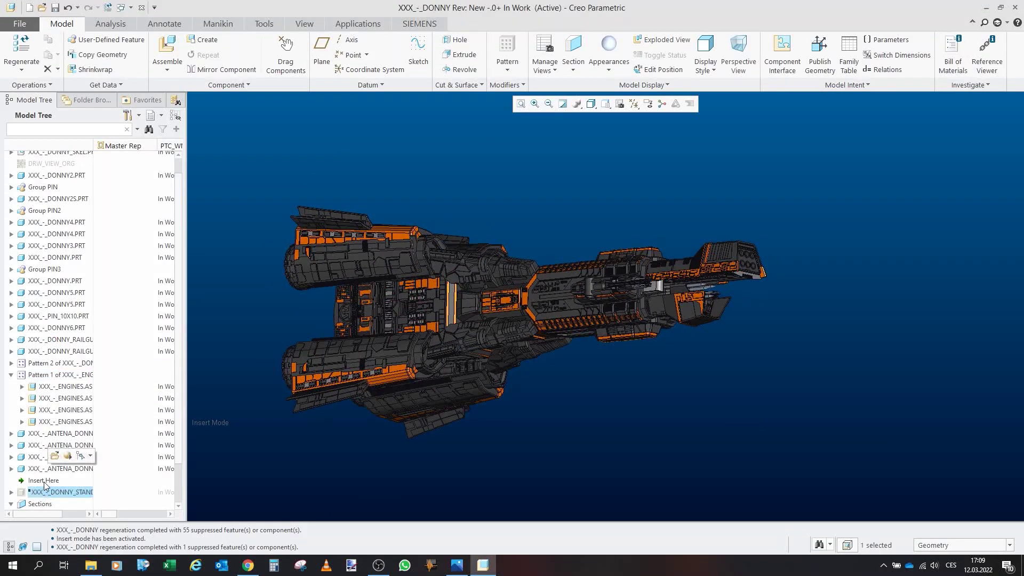
pyautogui.moveTo(44, 481); pyautogui.dragTo(43, 494)
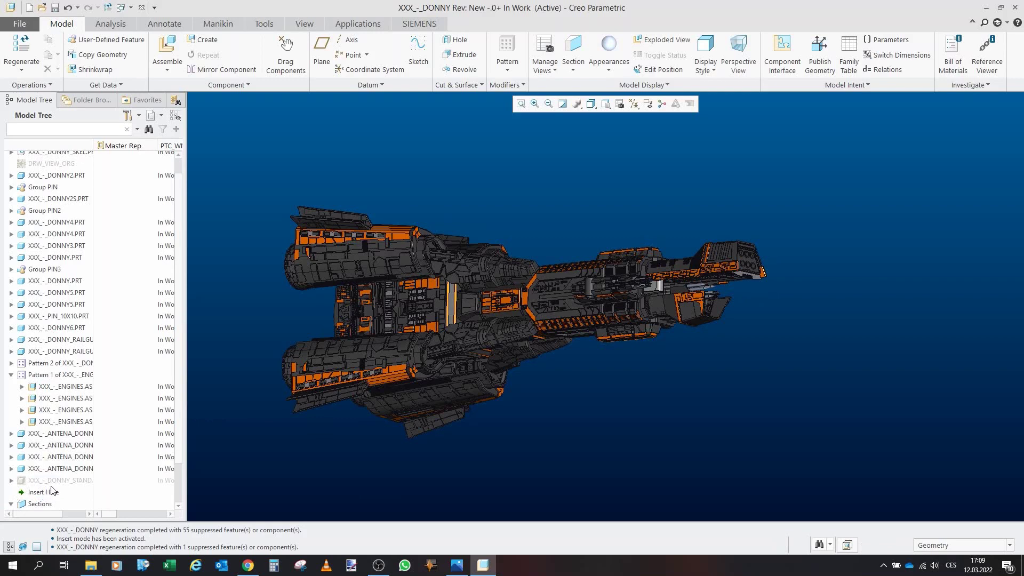
pyautogui.click(56, 480)
pyautogui.click(68, 439)
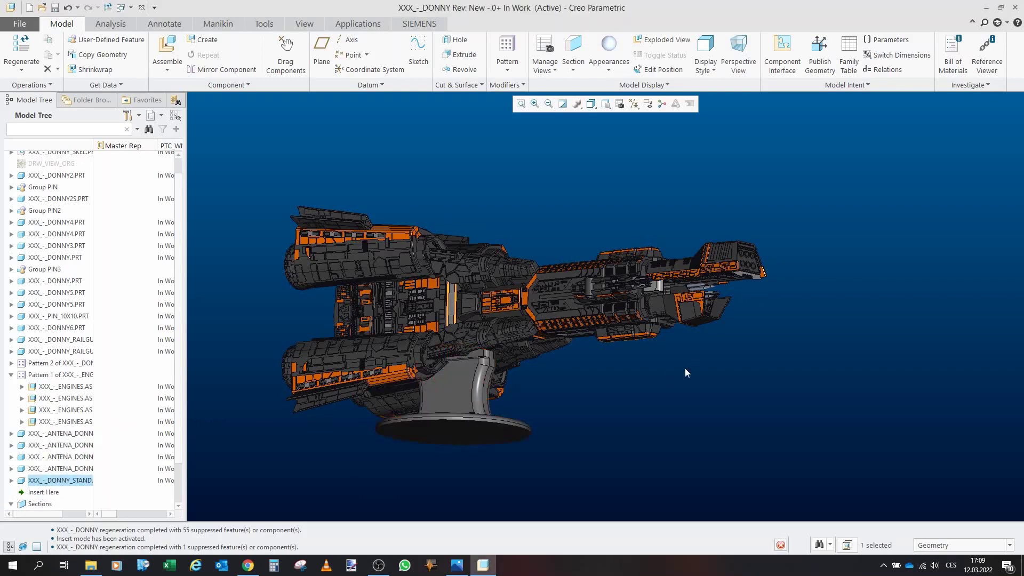
# - Examine the completed ship on its display stand from several angles, including the engines and the stand's base
pyautogui.scroll(5, 399, 327)
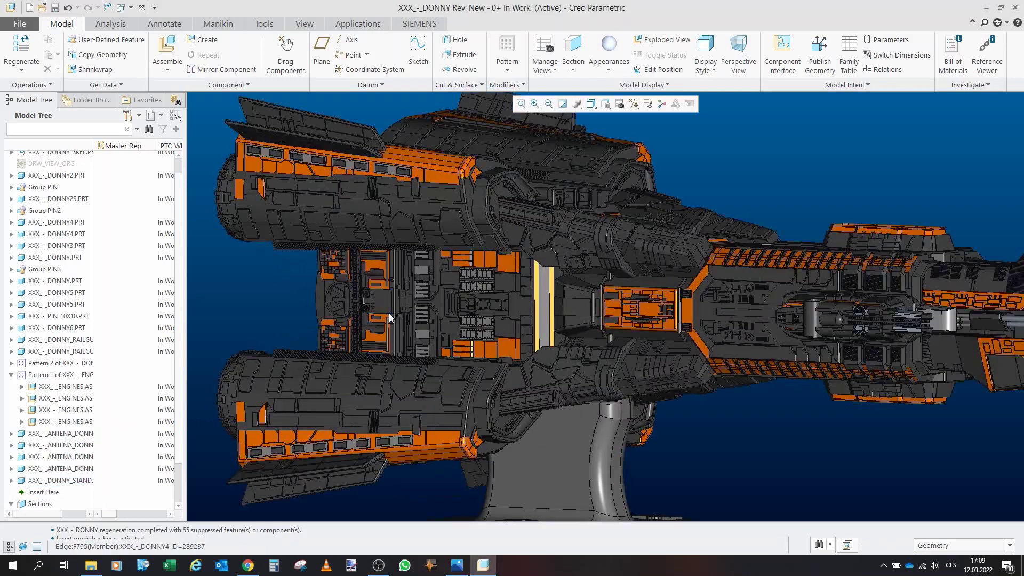
pyautogui.keyDown('shift'); pyautogui.moveTo(526, 349); pyautogui.dragTo(596, 394, button='middle'); pyautogui.keyUp('shift')
pyautogui.scroll(-2, 568, 347)
pyautogui.scroll(3, 568, 346)
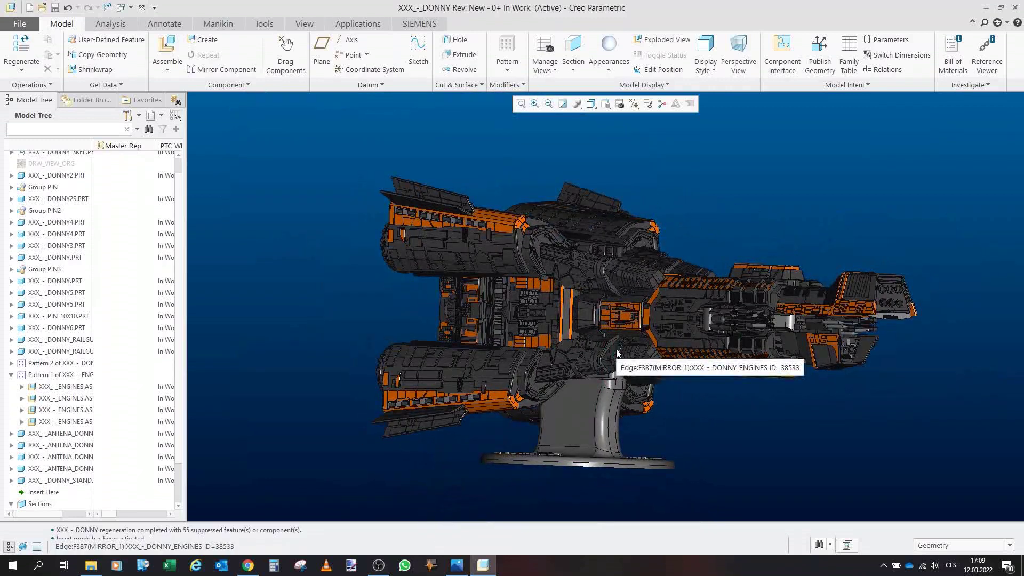
pyautogui.moveTo(617, 350)
pyautogui.mouseDown(button='middle')
pyautogui.moveTo(640, 347)
pyautogui.moveTo(692, 391)
pyautogui.moveTo(624, 379)
pyautogui.mouseUp(button='middle')
pyautogui.scroll(-2, 642, 375)
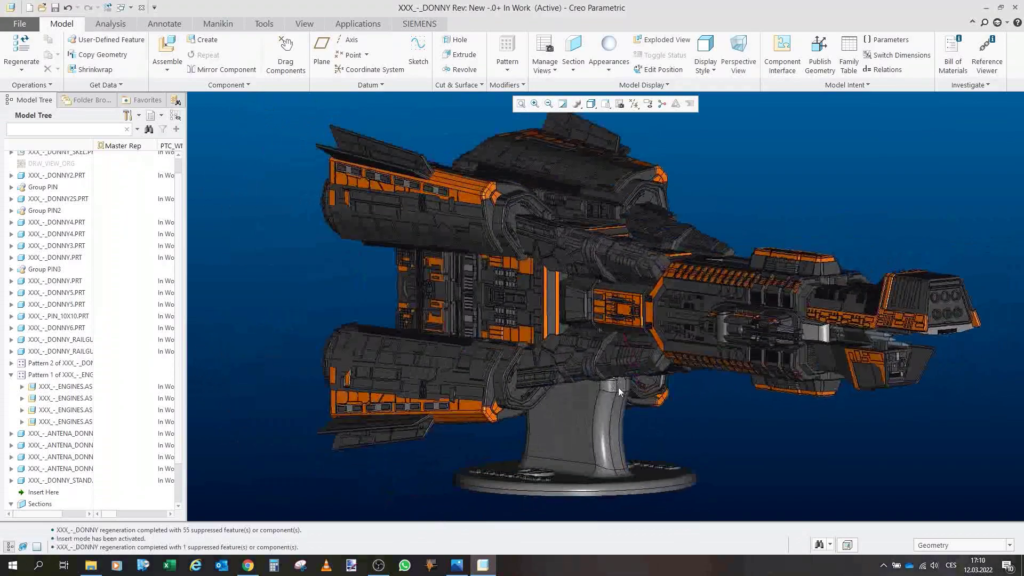
pyautogui.scroll(2, 624, 379)
pyautogui.scroll(-2, 625, 430)
pyautogui.moveTo(625, 429); pyautogui.dragTo(581, 437, button='middle')
pyautogui.scroll(1, 645, 428)
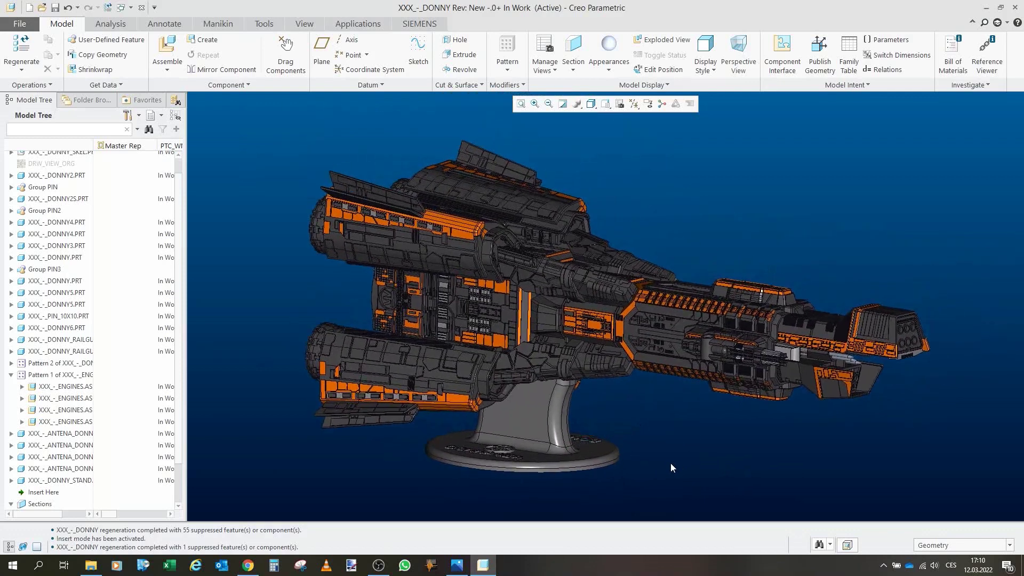